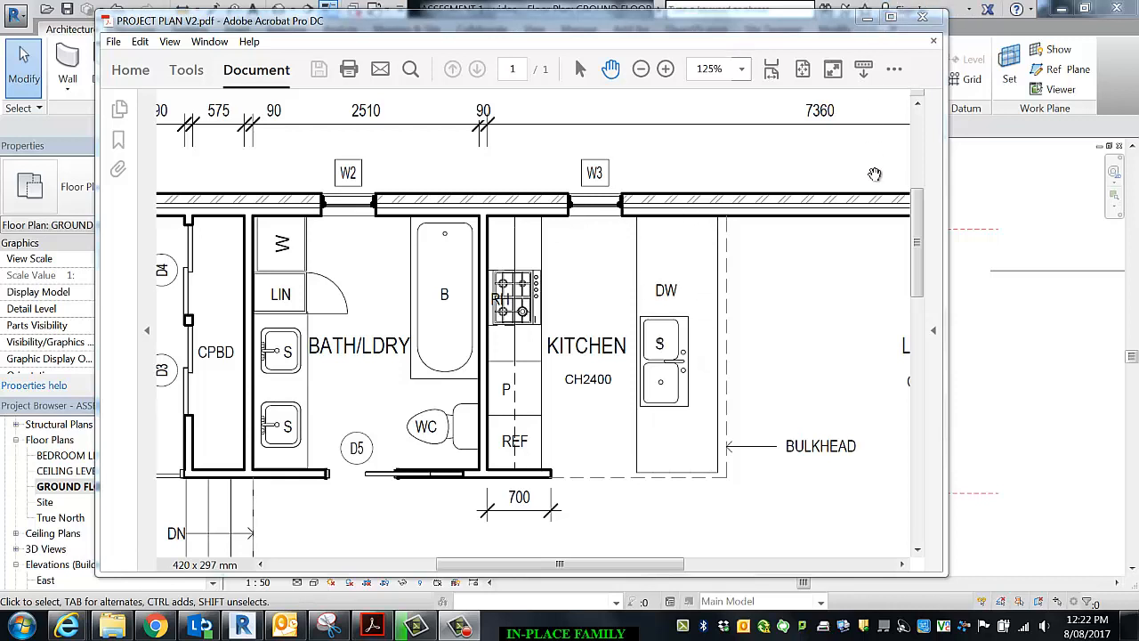
Switch from the PDF plan to the Revit ground floor plan at the kitchen area
{"action": "left_click", "coordinate": [866, 18]}
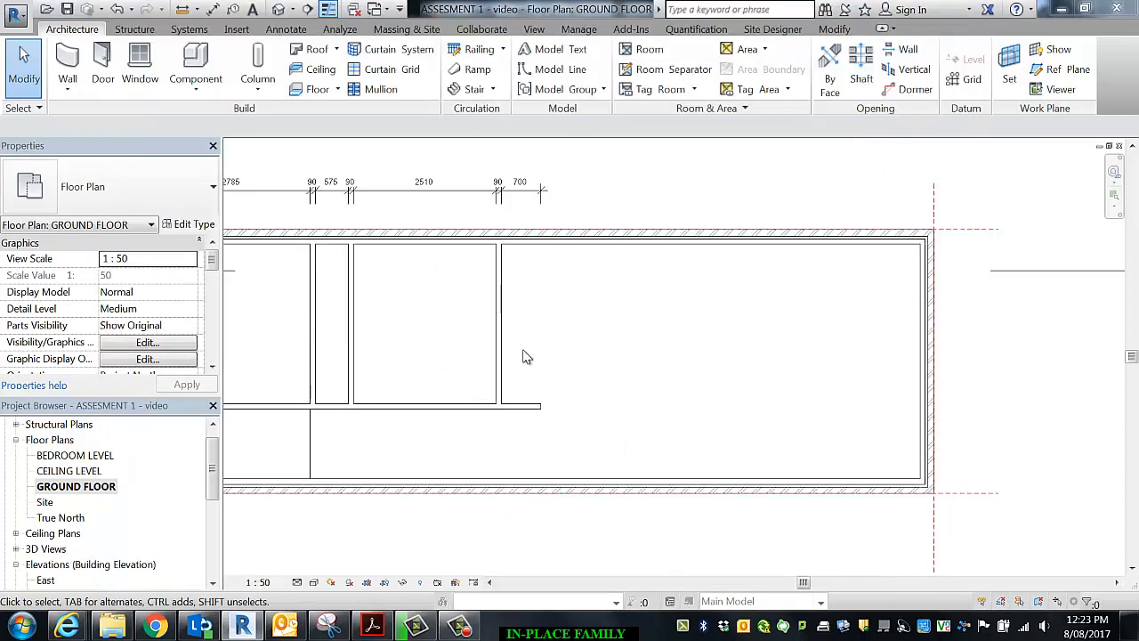
{"action": "middle_click_drag", "start_coordinate": [593, 332], "coordinate": [516, 280]}
{"action": "scroll", "coordinate": [472, 299], "scroll_direction": "up", "scroll_amount": 2}
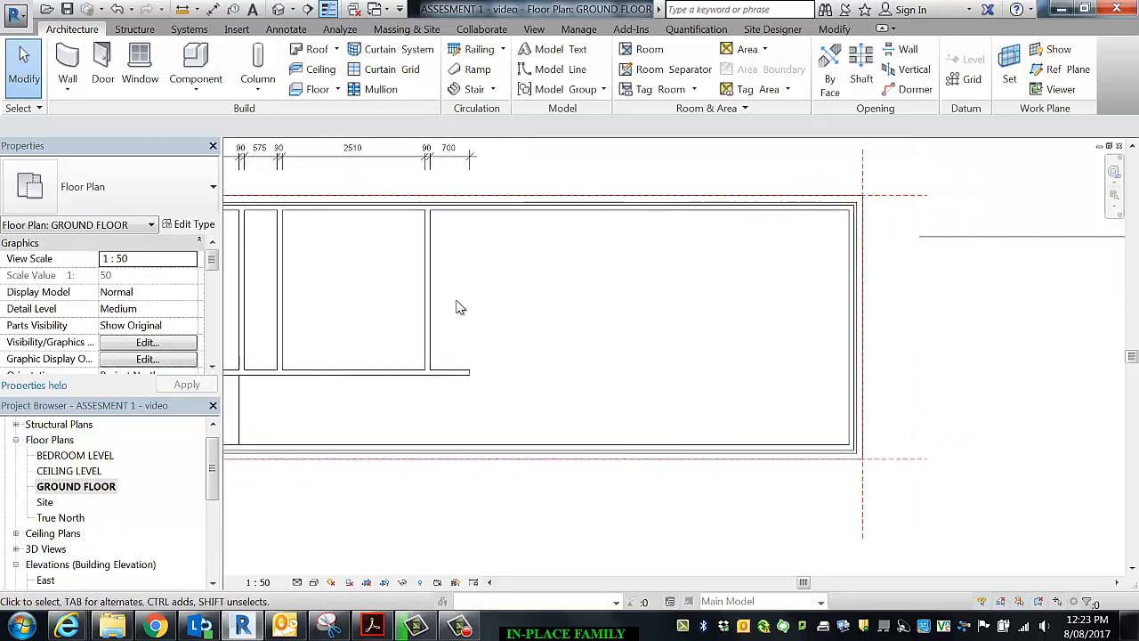
{"action": "scroll", "coordinate": [456, 299], "scroll_direction": "up", "scroll_amount": 3}
{"action": "middle_click_drag", "start_coordinate": [485, 313], "coordinate": [484, 338]}
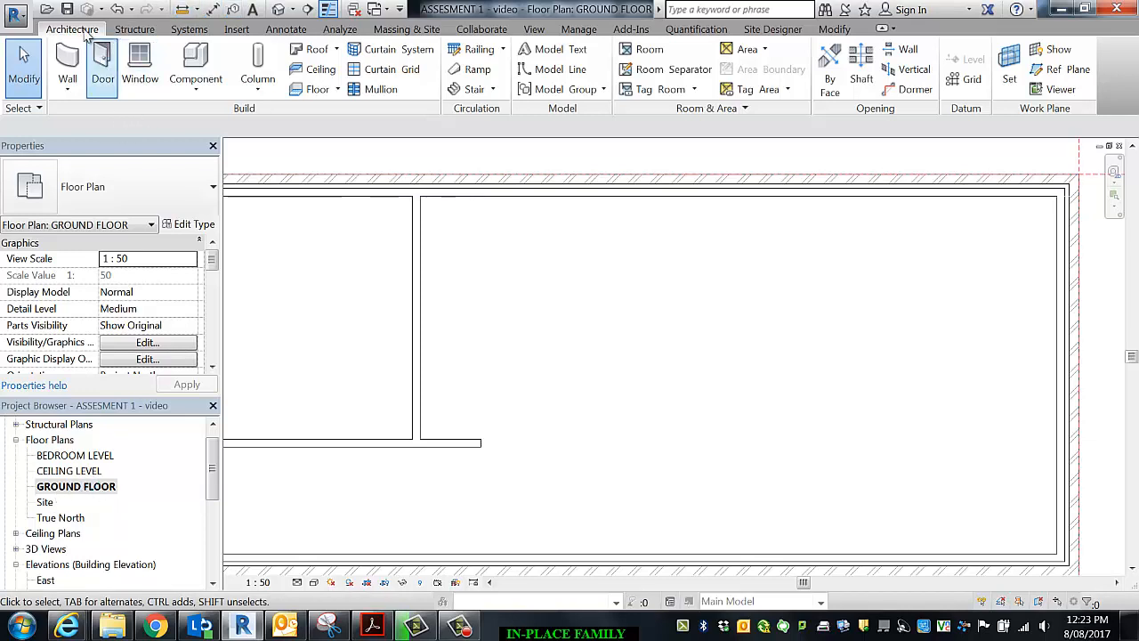
Start an in-place model in the Casework category and name it "kitchen bench bac"
{"action": "left_click", "coordinate": [194, 91]}
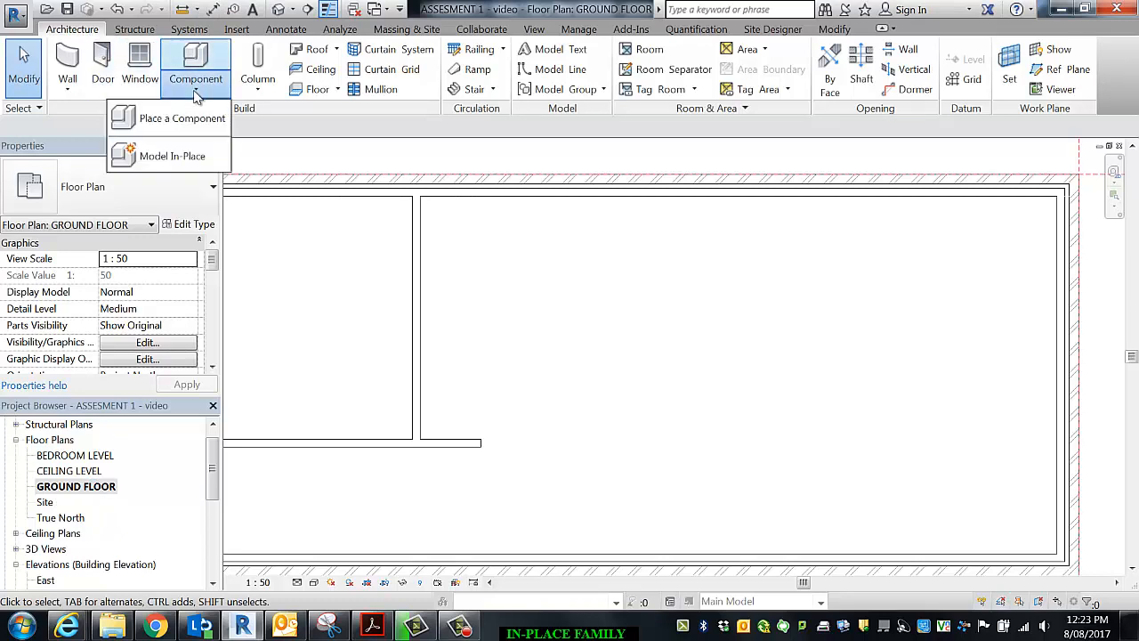
{"action": "left_click", "coordinate": [203, 157]}
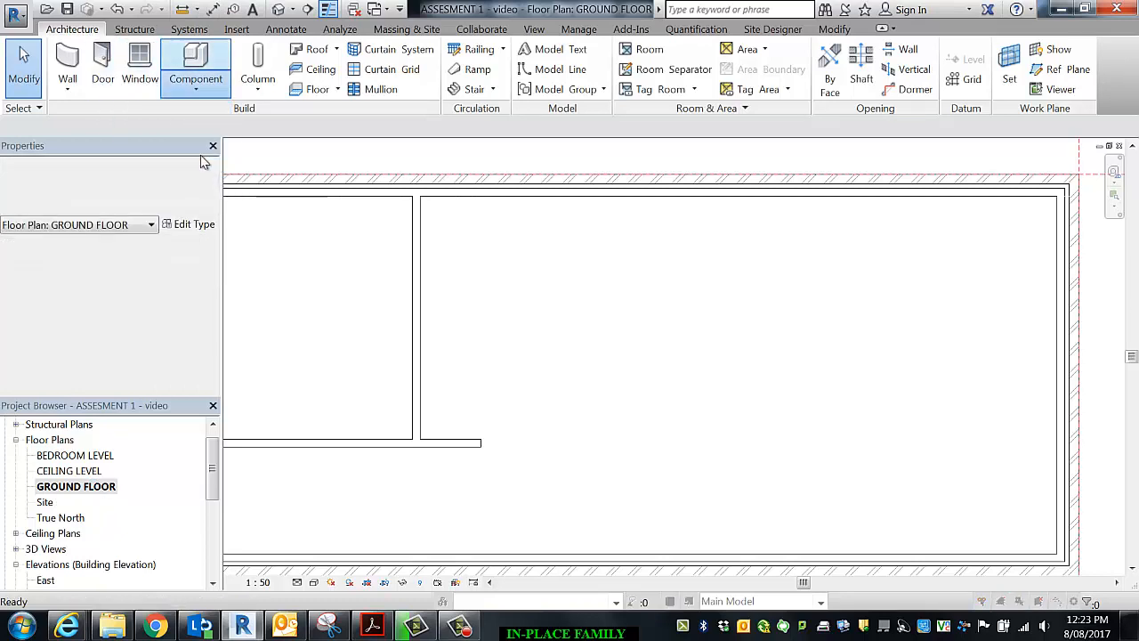
{"action": "left_click_drag", "start_coordinate": [544, 113], "coordinate": [498, 113]}
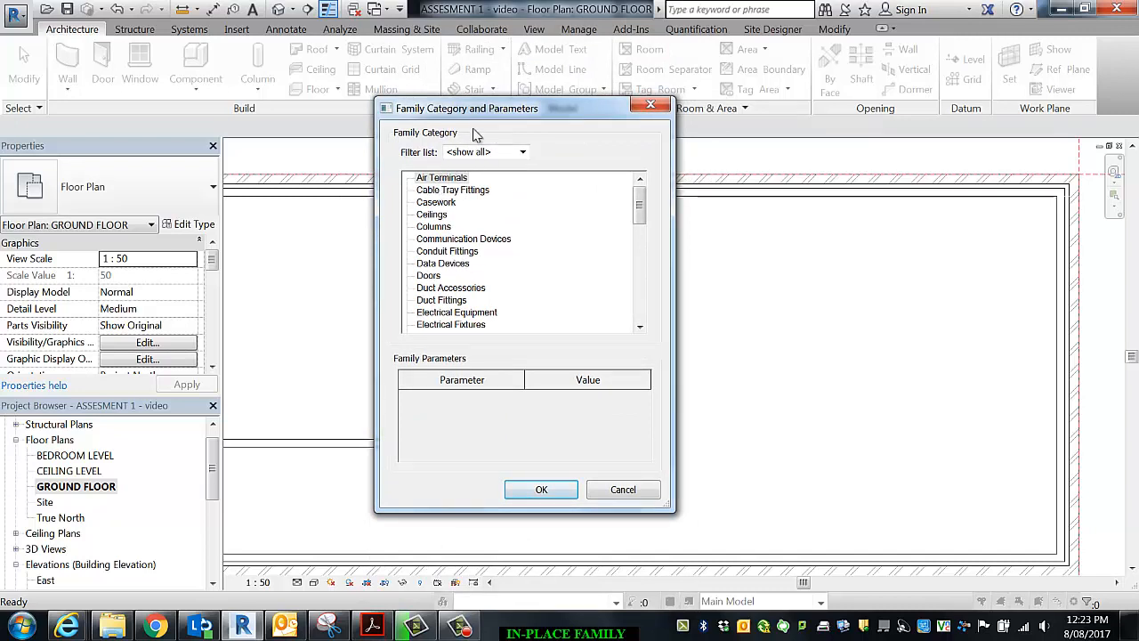
{"action": "left_click", "coordinate": [438, 203]}
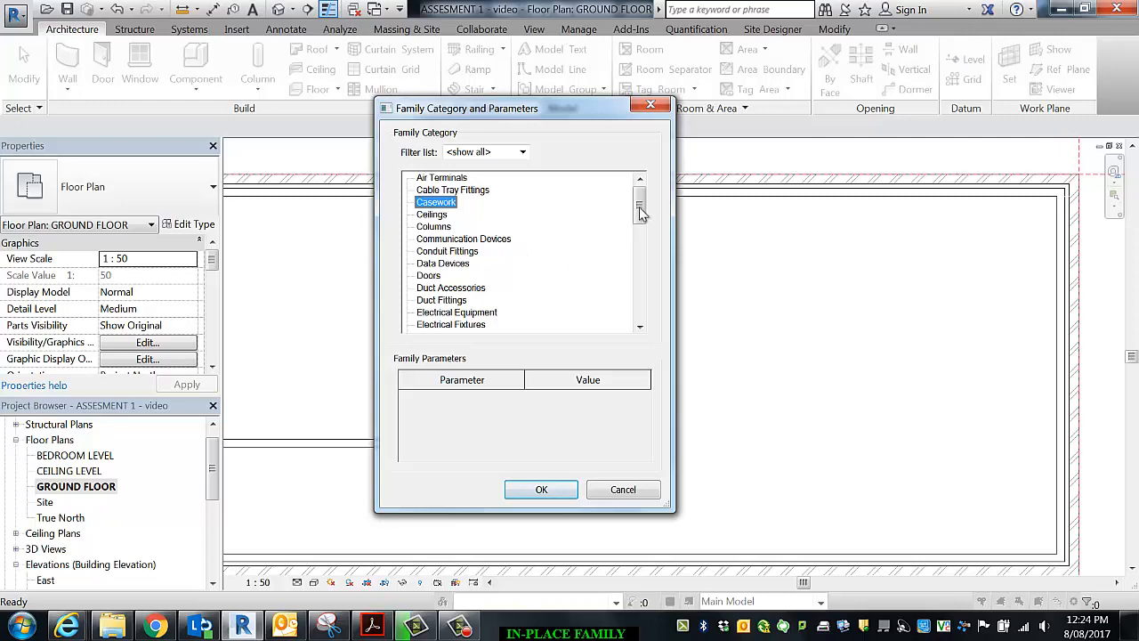
{"action": "left_click_drag", "start_coordinate": [641, 210], "coordinate": [641, 239]}
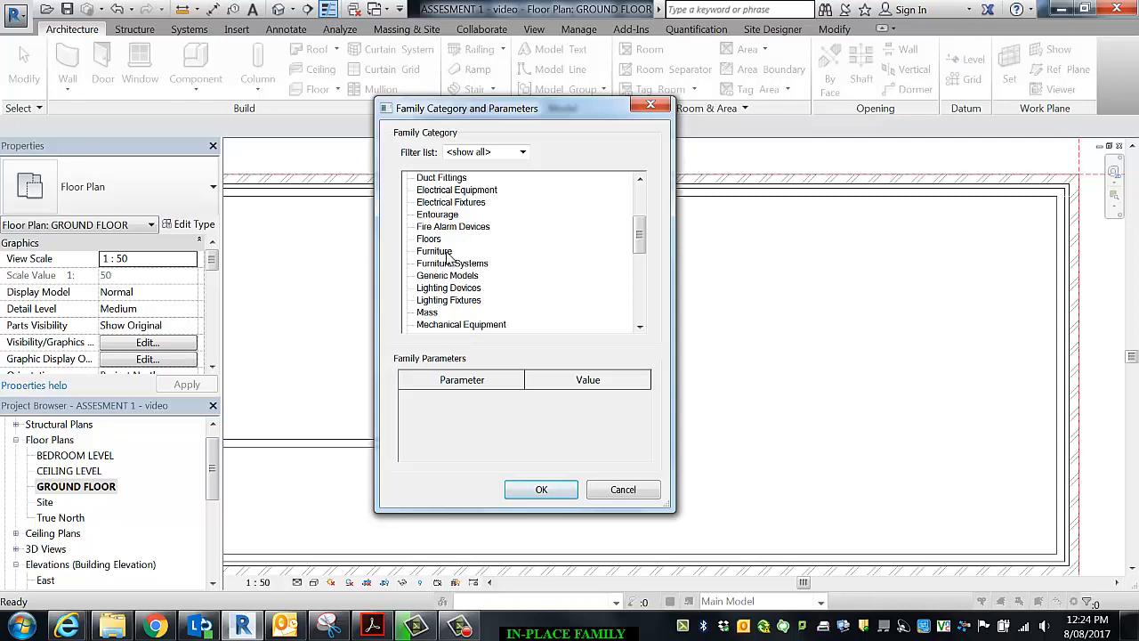
{"action": "left_click_drag", "start_coordinate": [641, 236], "coordinate": [642, 196]}
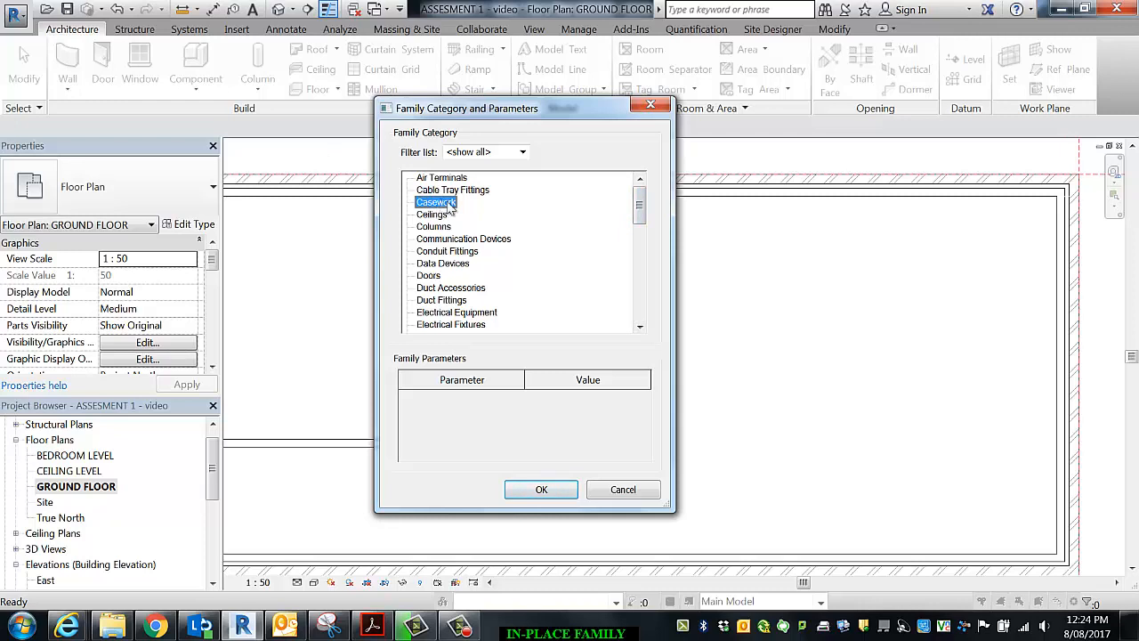
{"action": "left_click", "coordinate": [540, 490]}
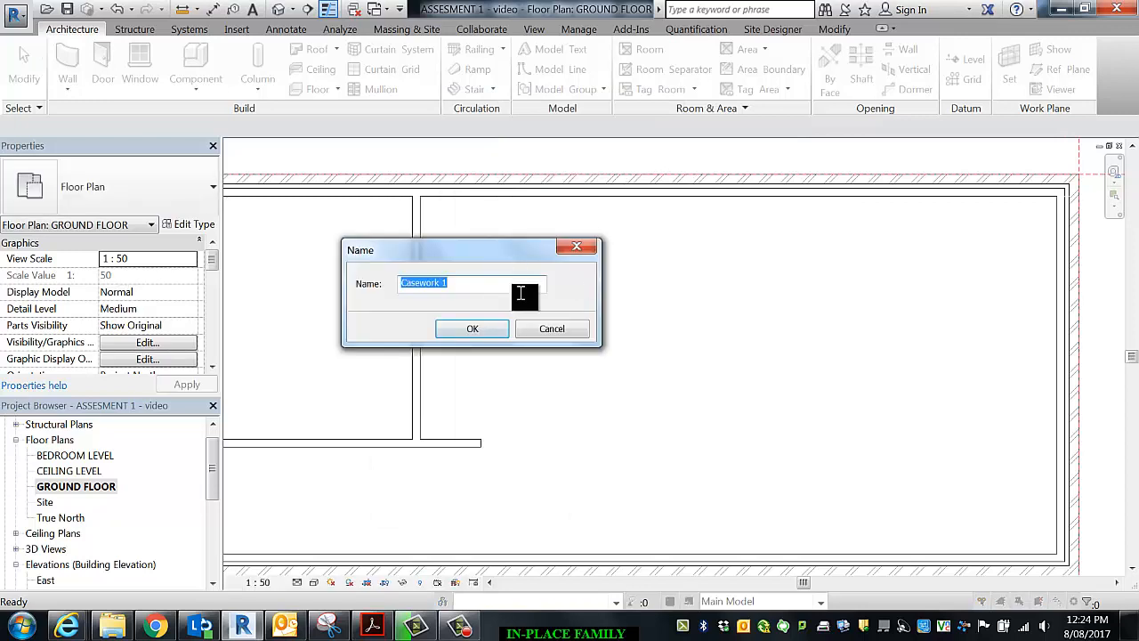
{"action": "type", "text": "kitchen bench bac"}
{"action": "key", "text": "Return"}
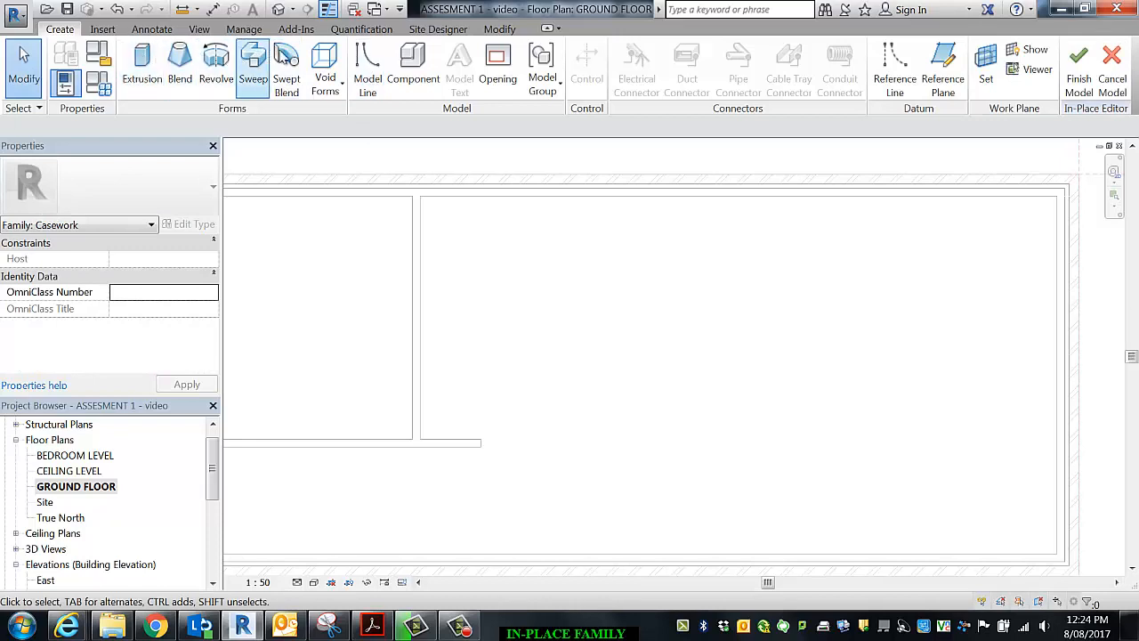
Sketch a rectangular extrusion profile about 606 by 2810 mm along the kitchen's dividing wall, from the outer wall to the short wall stub
{"action": "left_click", "coordinate": [143, 68]}
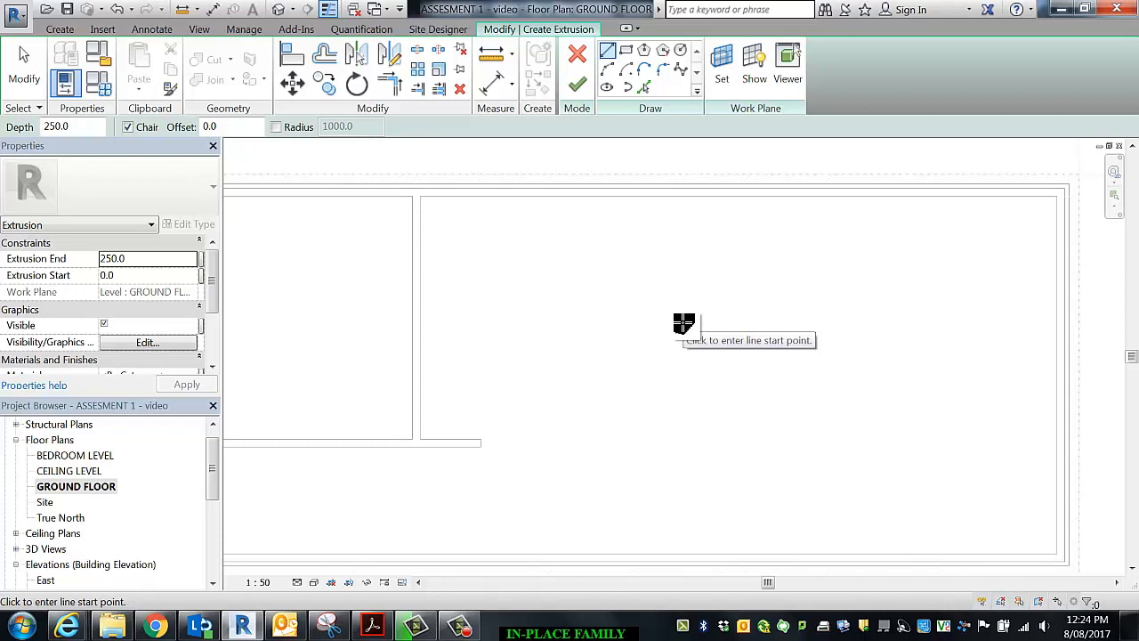
{"action": "left_click", "coordinate": [627, 51]}
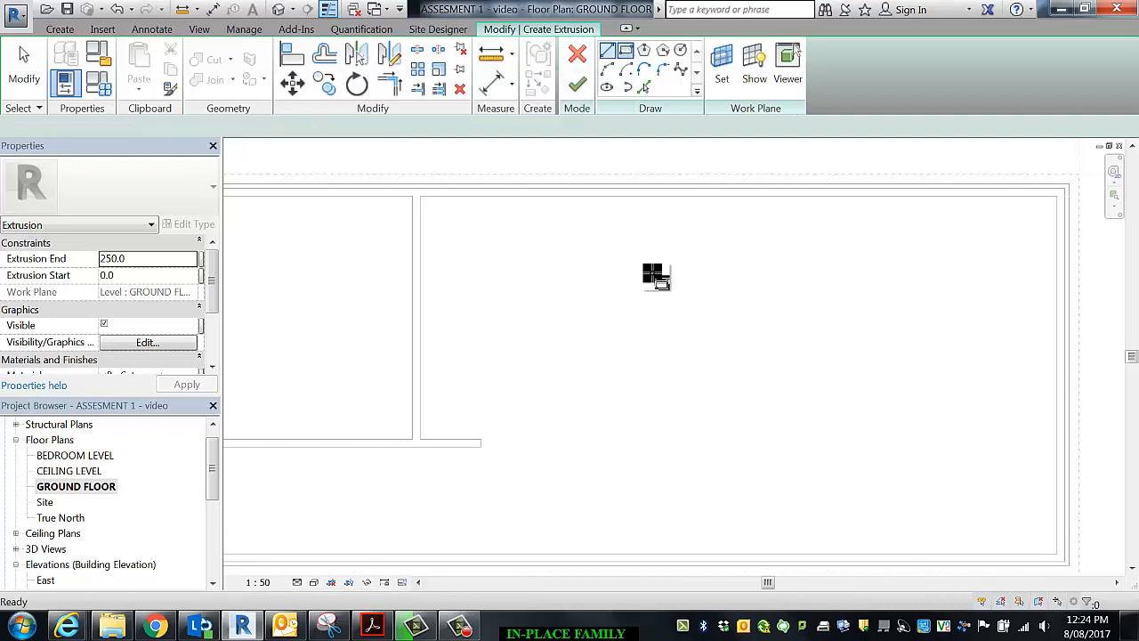
{"action": "left_click", "coordinate": [422, 198]}
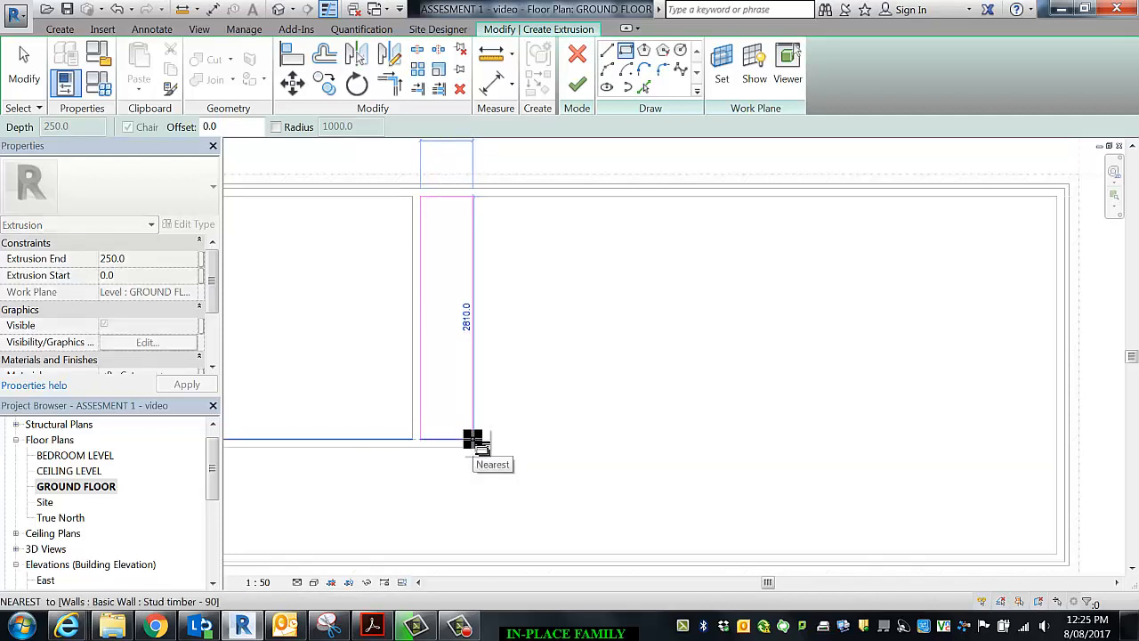
{"action": "left_click", "coordinate": [472, 439]}
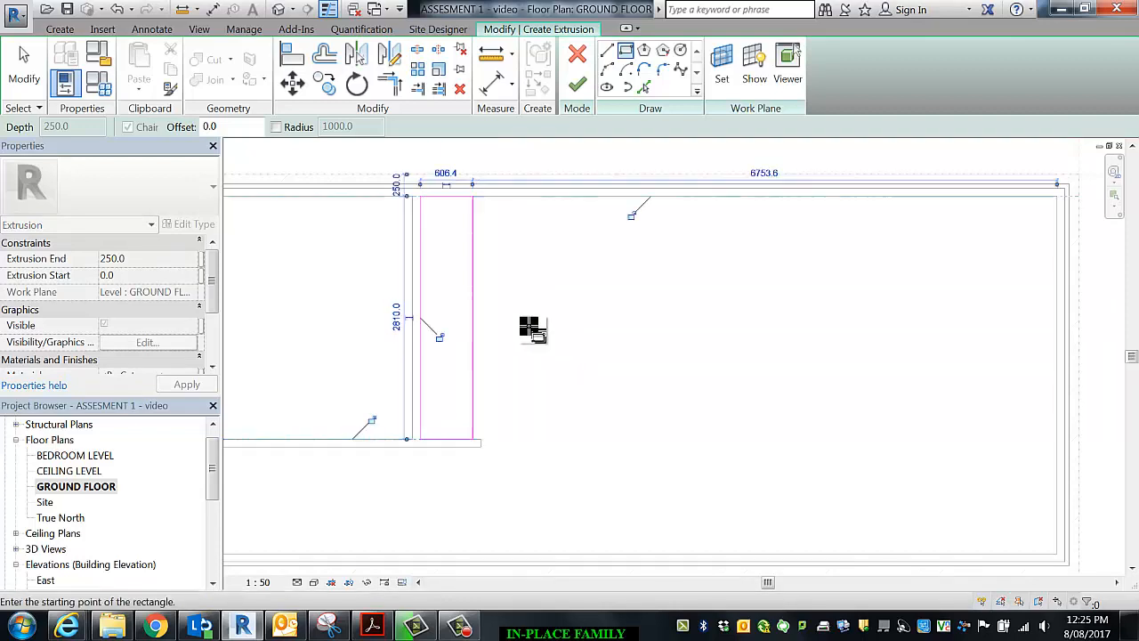
Set the width of the bench rectangle to 600 mm and leave the rectangle tool
{"action": "left_click", "coordinate": [442, 173]}
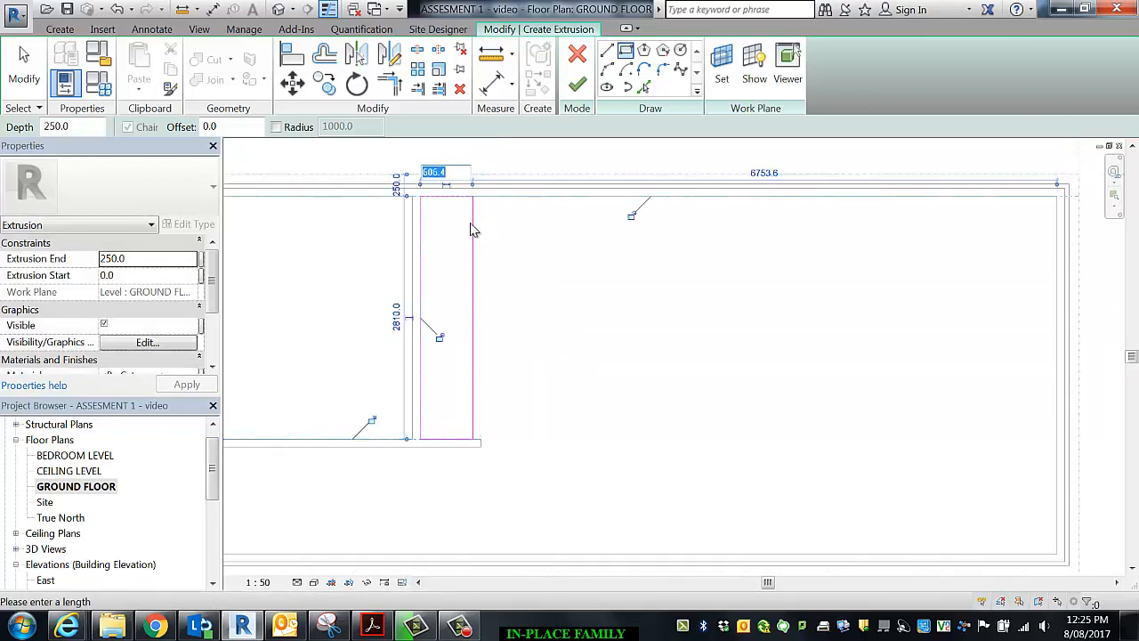
{"action": "type", "text": "600"}
{"action": "key", "text": "Return"}
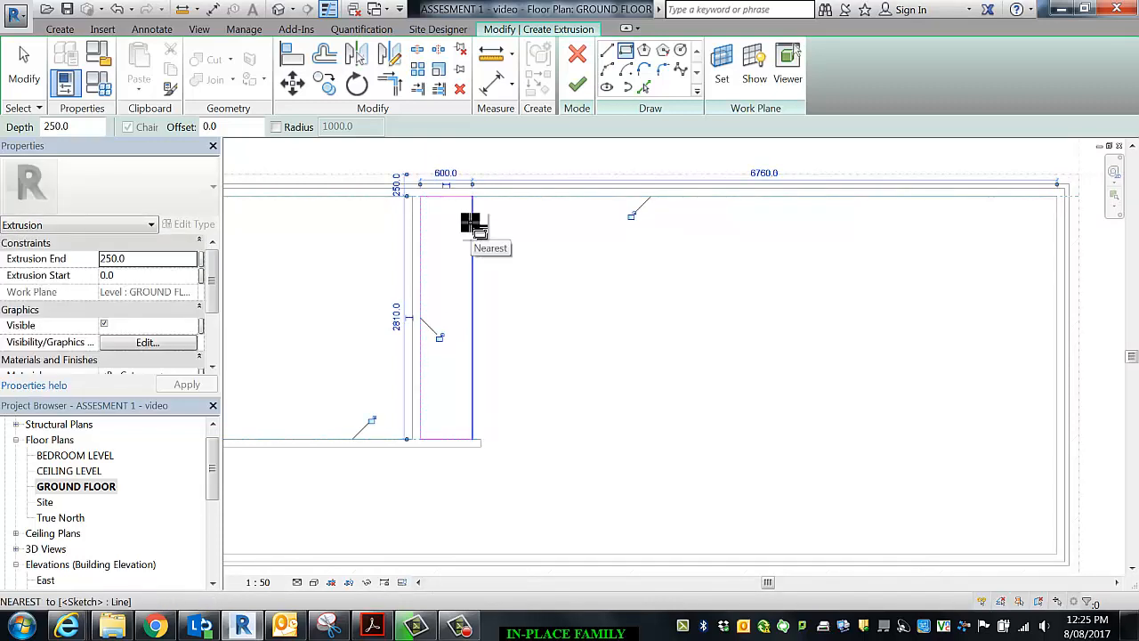
{"action": "key", "text": "Escape"}
{"action": "key", "text": "Escape"}
Set the bench extrusion's end to 900 and its start to 860
{"action": "middle_click_drag", "start_coordinate": [530, 322], "coordinate": [513, 401]}
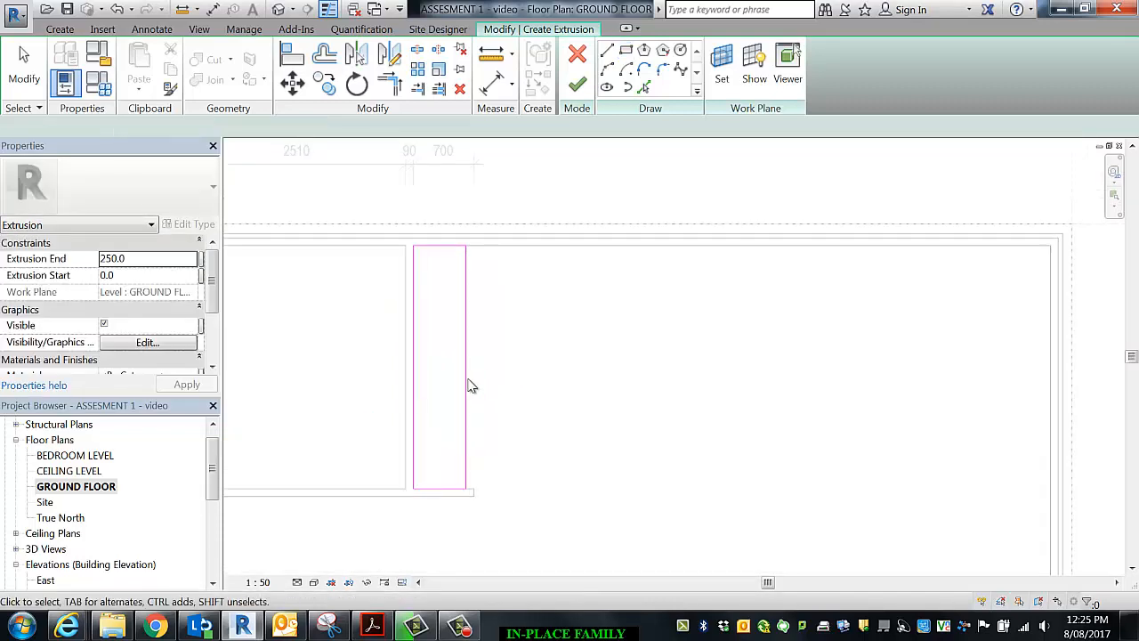
{"action": "scroll", "coordinate": [469, 323], "scroll_direction": "up", "scroll_amount": 2}
{"action": "mouse_move", "coordinate": [536, 320]}
{"action": "middle_mouse_down"}
{"action": "mouse_move", "coordinate": [536, 260]}
{"action": "mouse_move", "coordinate": [517, 308]}
{"action": "middle_mouse_up"}
{"action": "scroll", "coordinate": [524, 280], "scroll_direction": "down", "scroll_amount": 1}
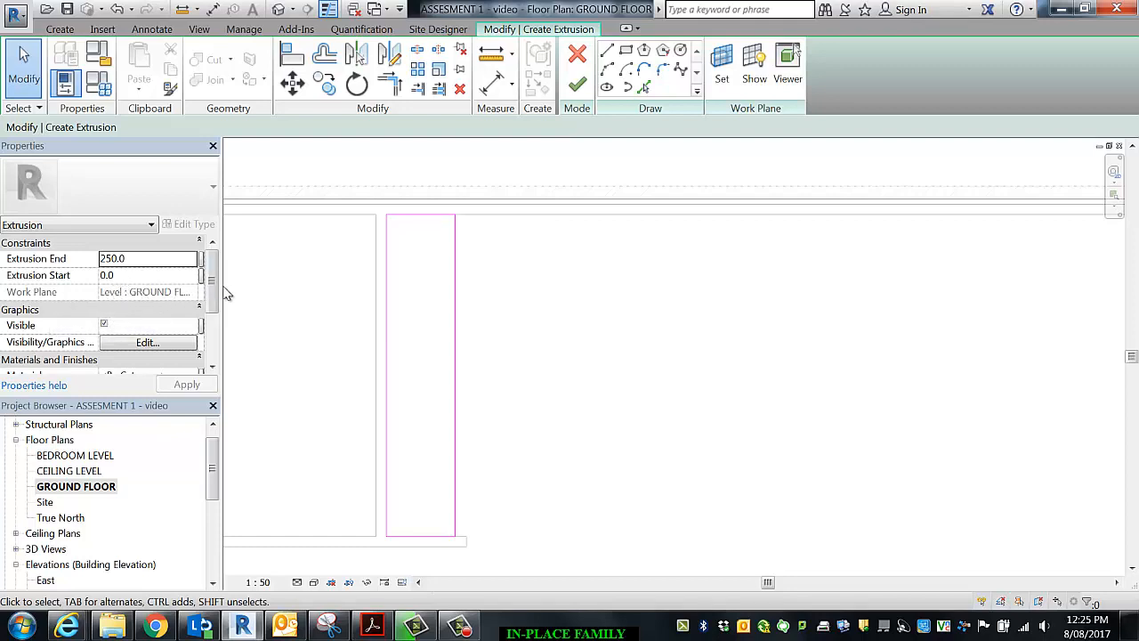
{"action": "left_click_drag", "start_coordinate": [223, 286], "coordinate": [252, 287]}
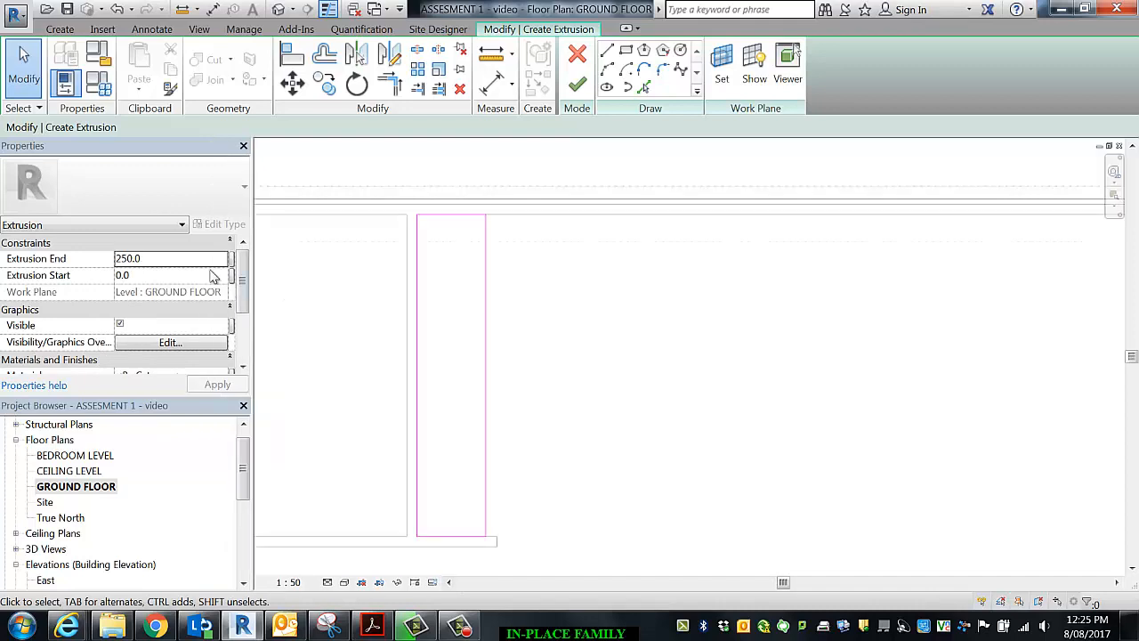
{"action": "left_click", "coordinate": [154, 260]}
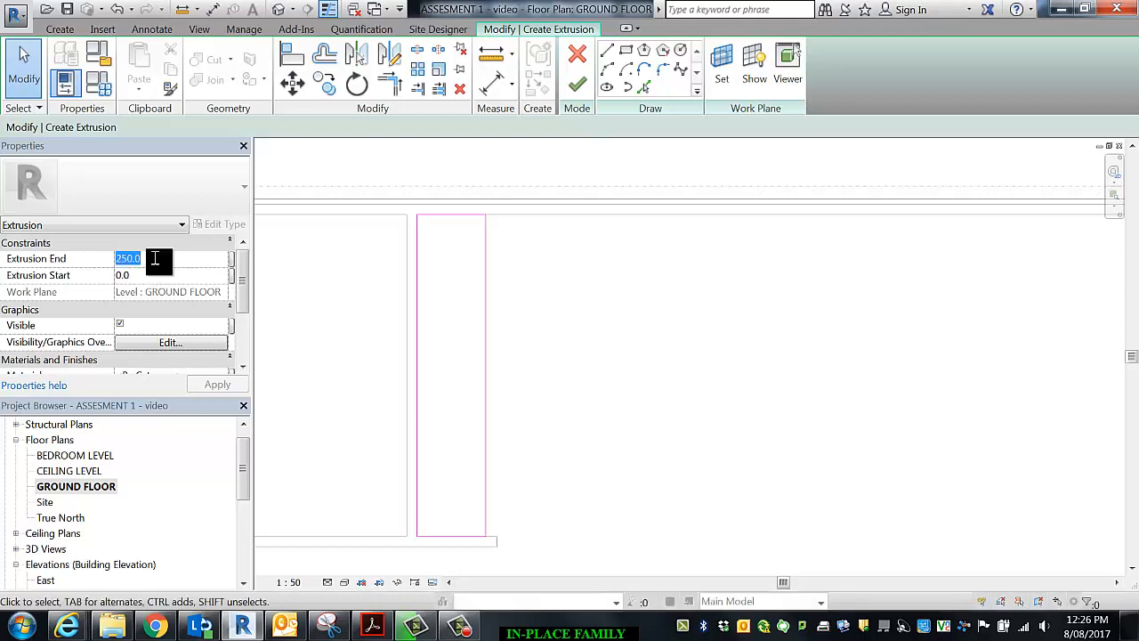
{"action": "type", "text": "900"}
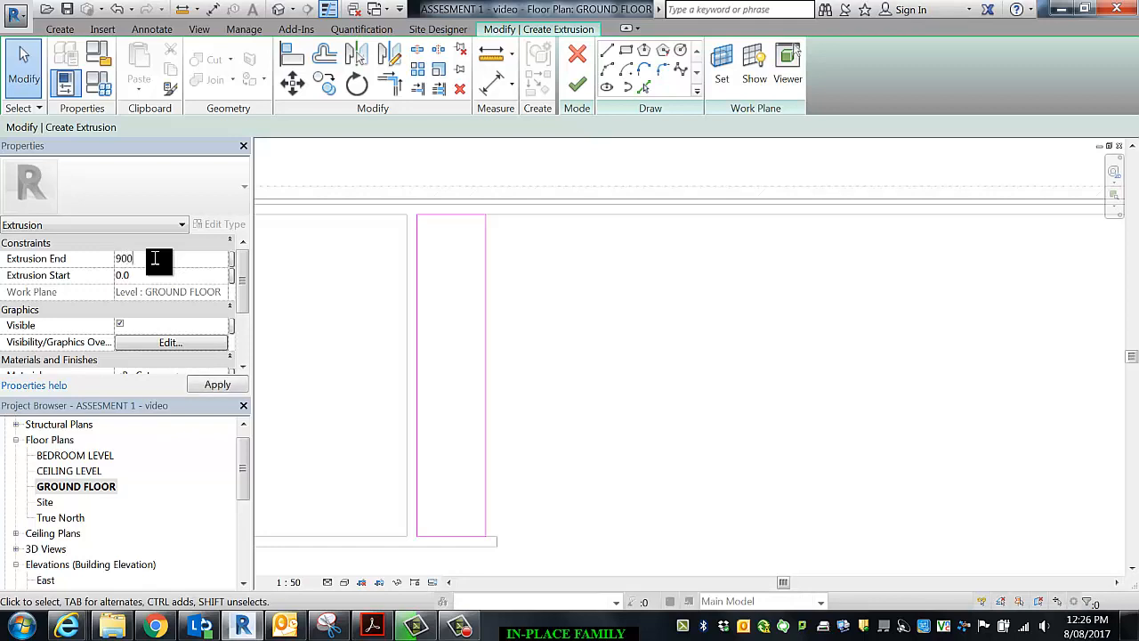
{"action": "left_click", "coordinate": [152, 279]}
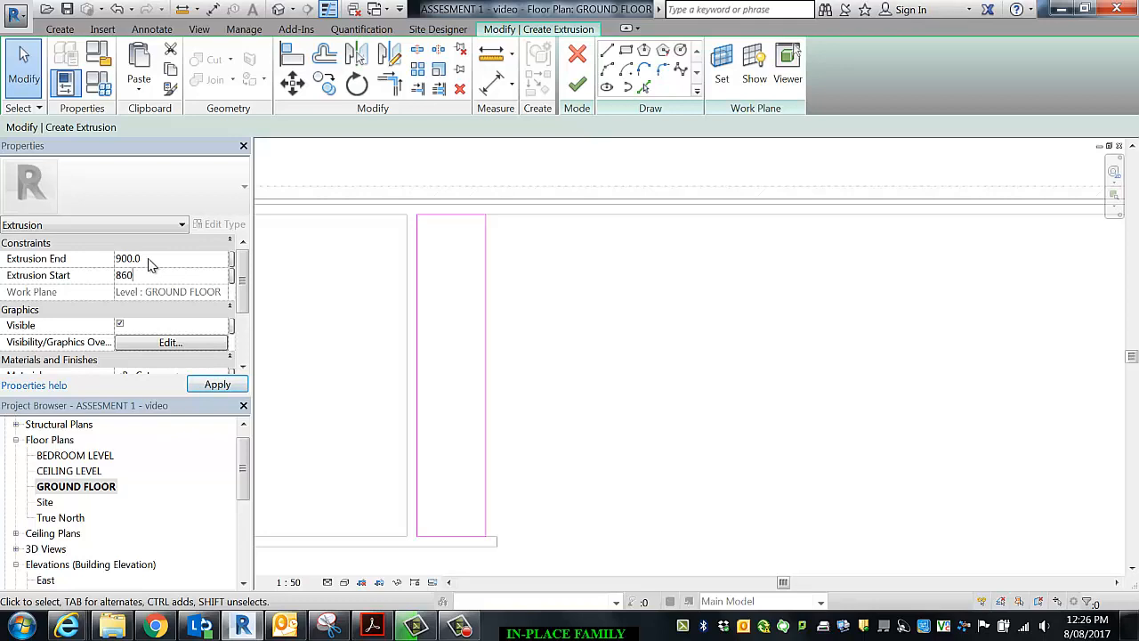
Open the Material Browser for the bench extrusion's material and enlarge the dialog and its material list
{"action": "scroll", "coordinate": [246, 313], "scroll_direction": "down", "scroll_amount": 1}
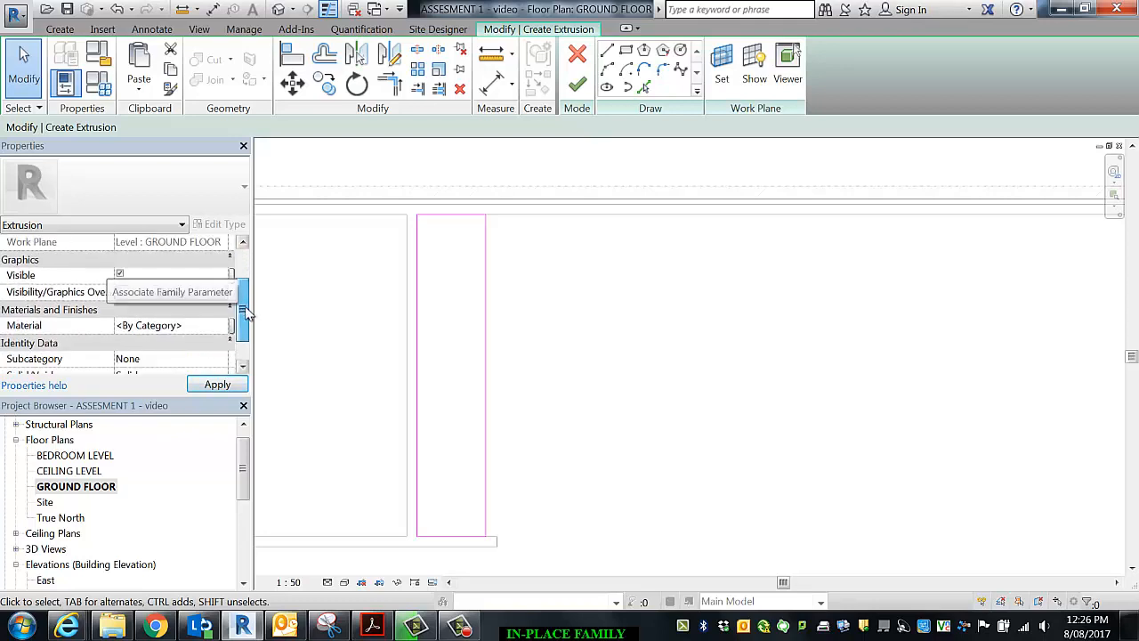
{"action": "scroll", "coordinate": [247, 313], "scroll_direction": "down", "scroll_amount": 1}
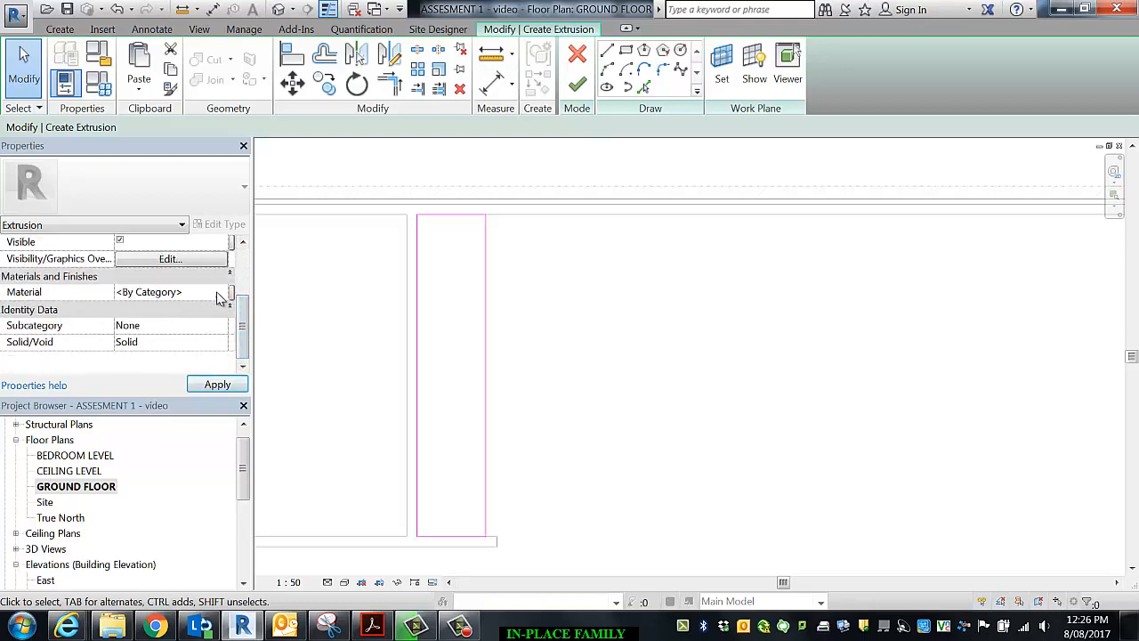
{"action": "left_click", "coordinate": [225, 296]}
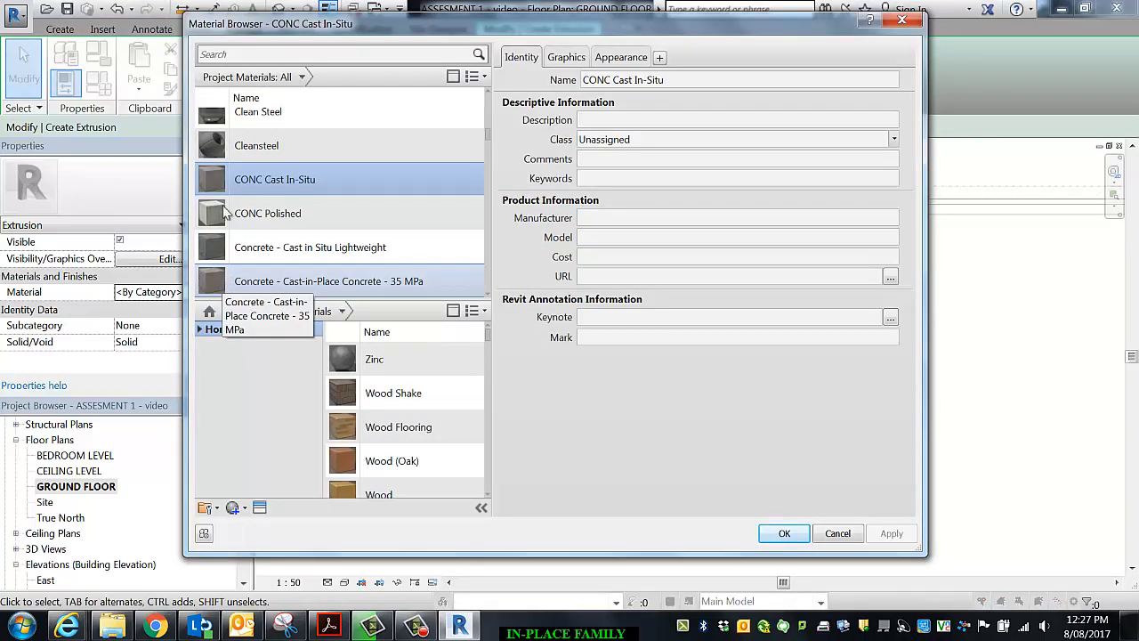
{"action": "left_click", "coordinate": [223, 60]}
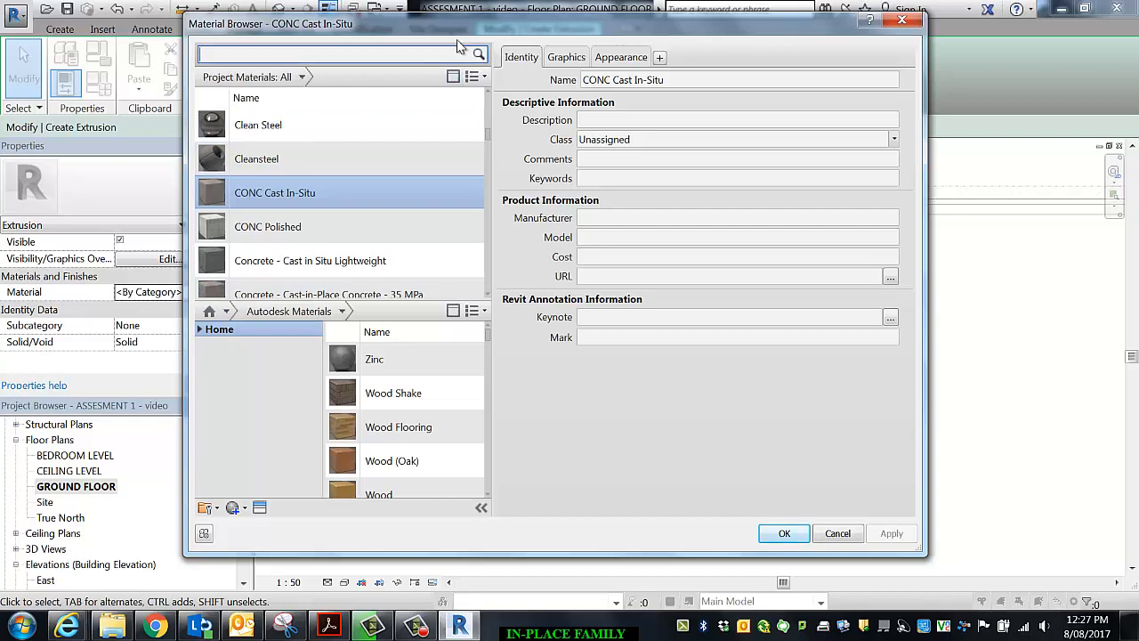
{"action": "left_click_drag", "start_coordinate": [456, 20], "coordinate": [455, 9]}
{"action": "left_click_drag", "start_coordinate": [524, 545], "coordinate": [523, 610]}
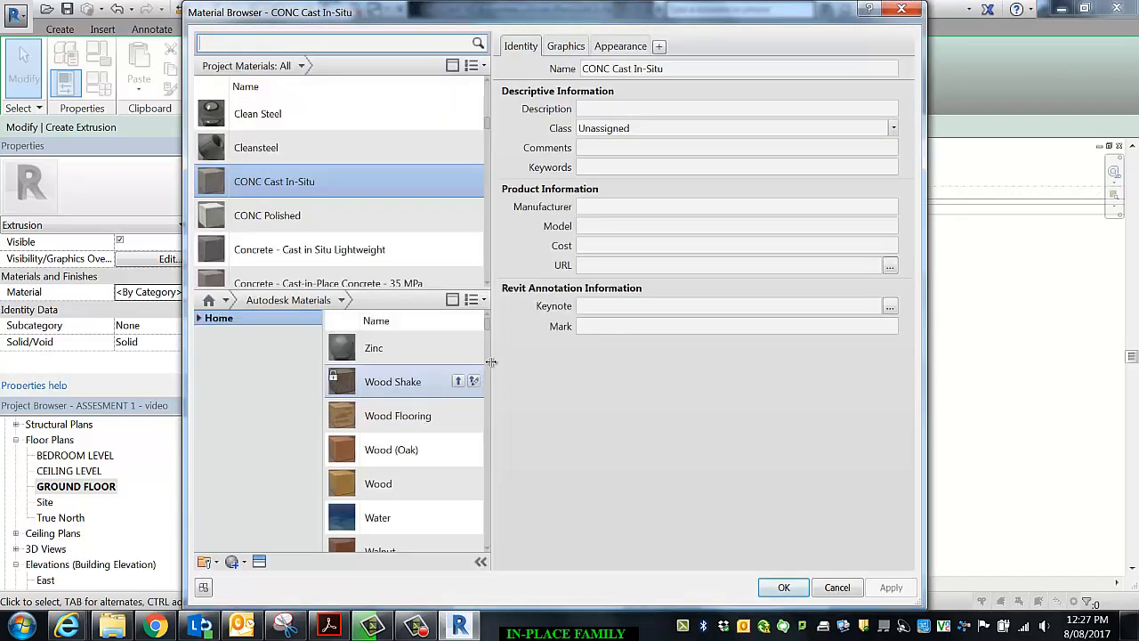
{"action": "left_click_drag", "start_coordinate": [490, 362], "coordinate": [540, 362]}
{"action": "left_click_drag", "start_coordinate": [542, 126], "coordinate": [544, 91]}
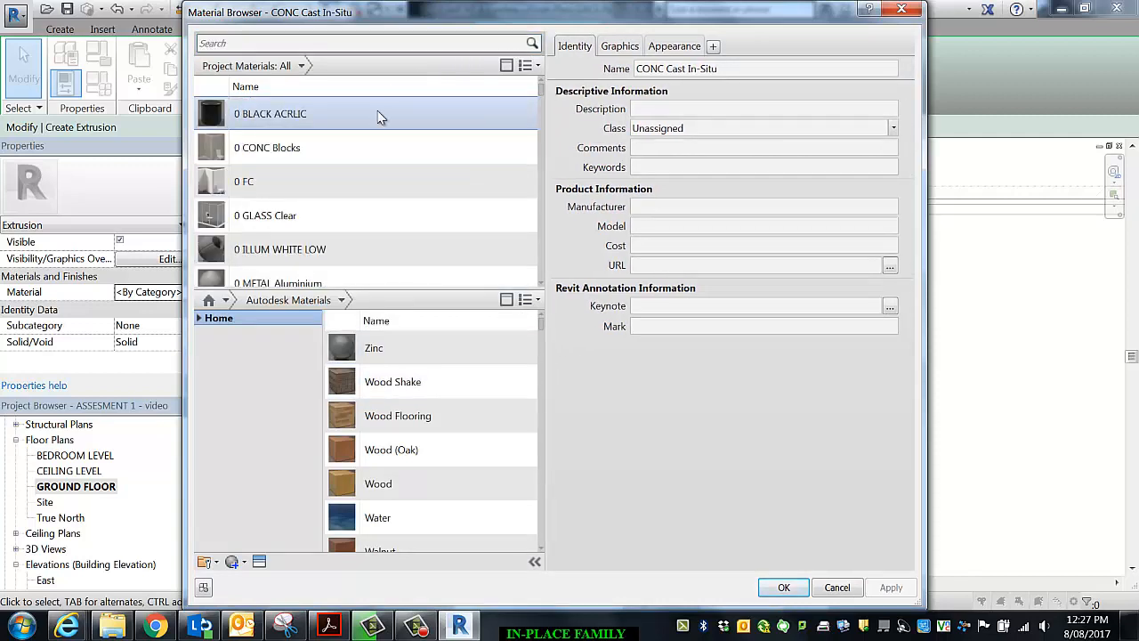
Search the project materials for "marbl" and select 0 WG Marble for the bench extrusion
{"action": "left_click", "coordinate": [276, 46]}
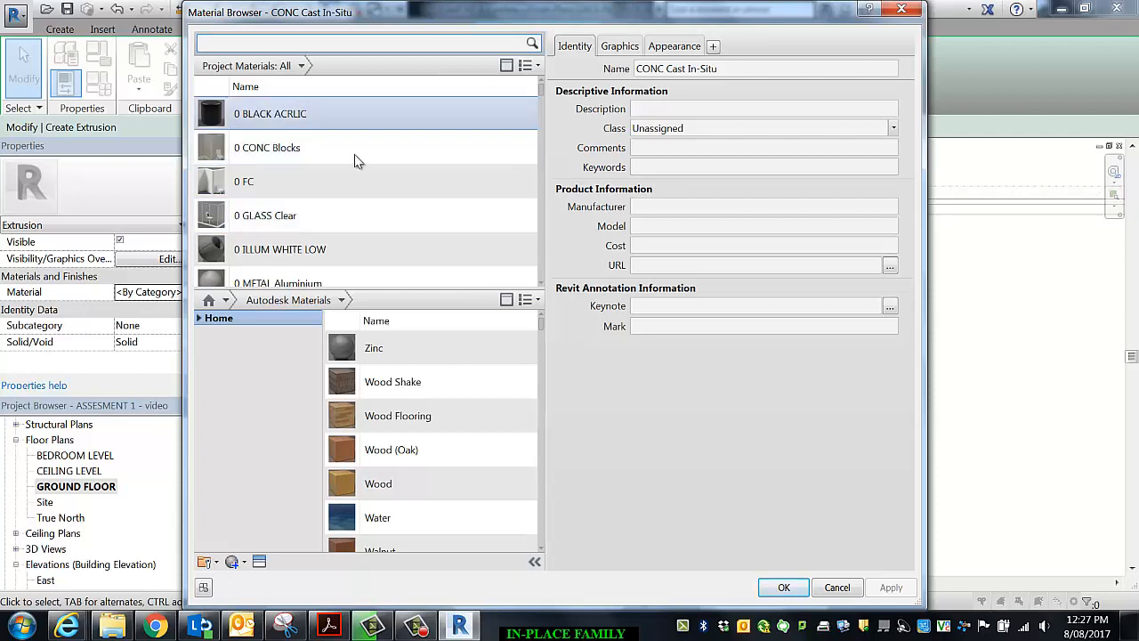
{"action": "left_click", "coordinate": [540, 261]}
{"action": "left_click", "coordinate": [541, 261]}
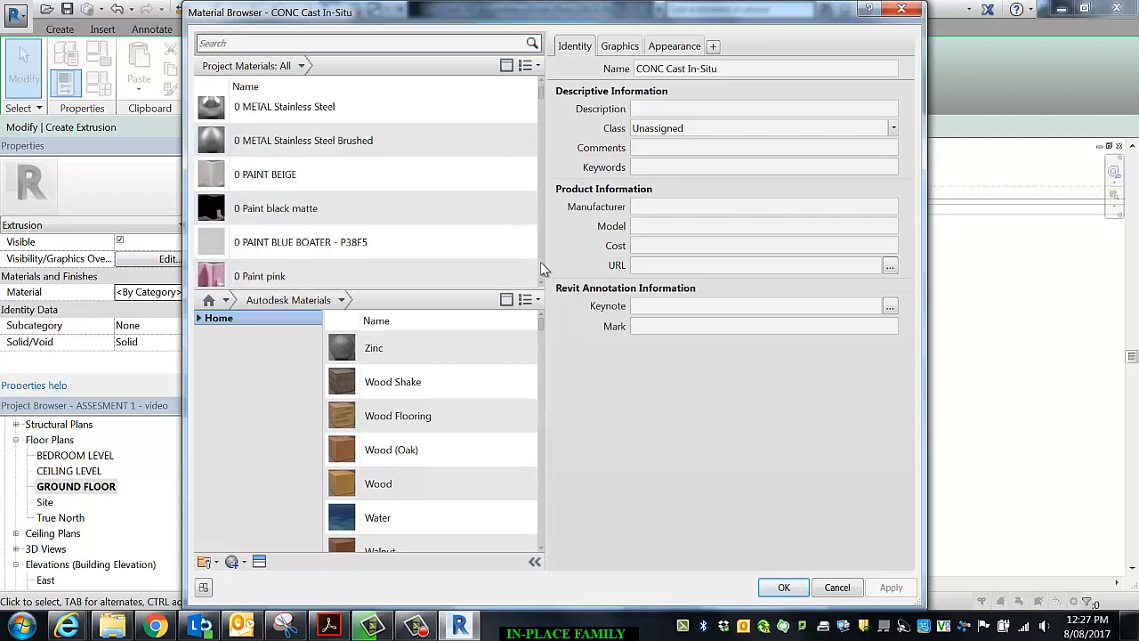
{"action": "left_click", "coordinate": [540, 262]}
{"action": "left_click", "coordinate": [540, 262]}
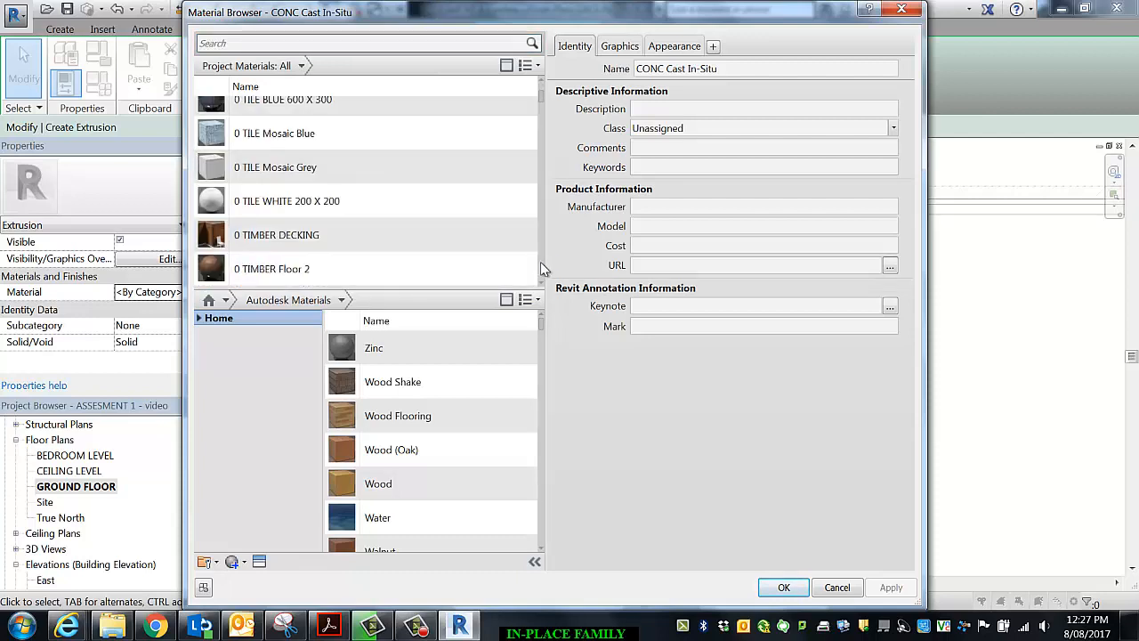
{"action": "left_click", "coordinate": [540, 262]}
{"action": "left_click", "coordinate": [540, 262]}
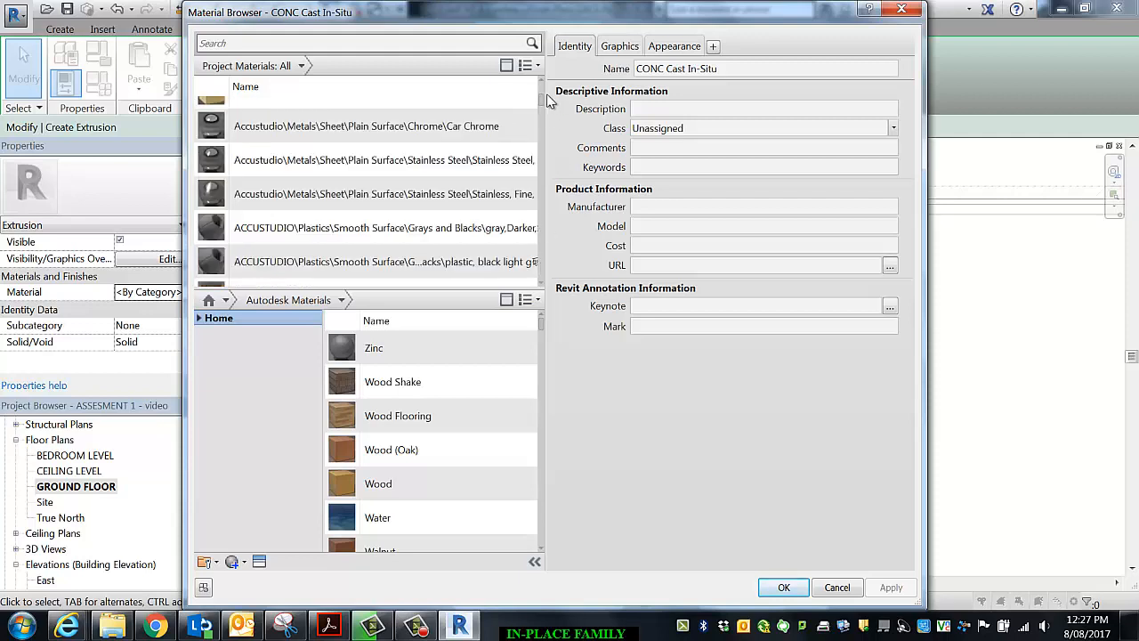
{"action": "left_click", "coordinate": [298, 44]}
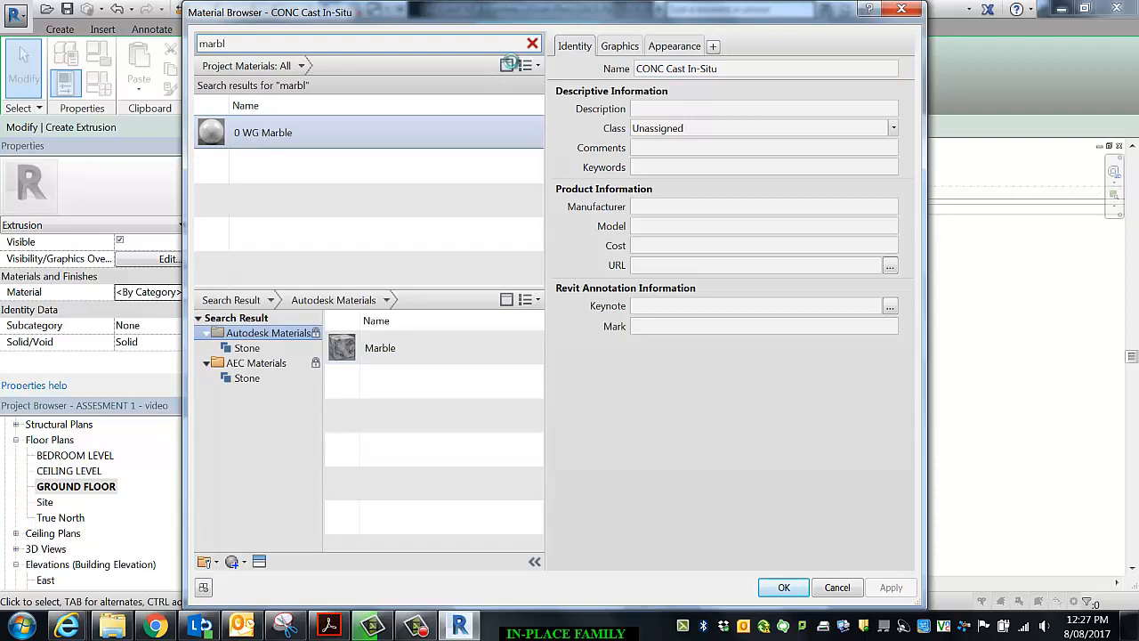
{"action": "left_click", "coordinate": [462, 132]}
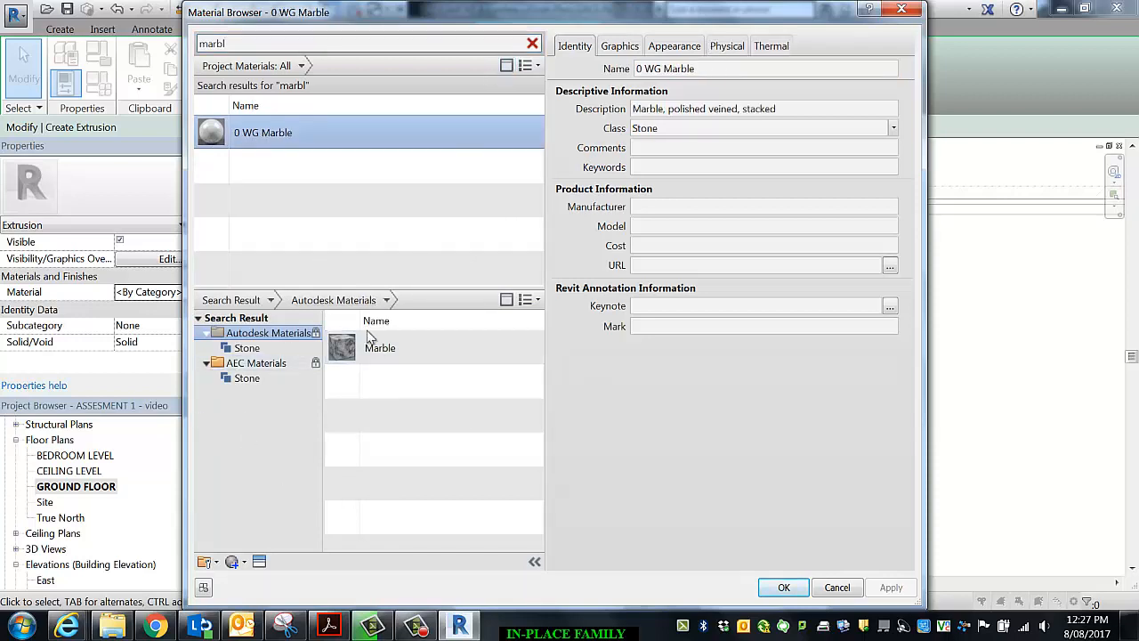
Browse the Stone category of the Autodesk Materials library, select Travertine and widen the Material Browser for its properties
{"action": "left_click", "coordinate": [247, 378]}
{"action": "left_click", "coordinate": [242, 334]}
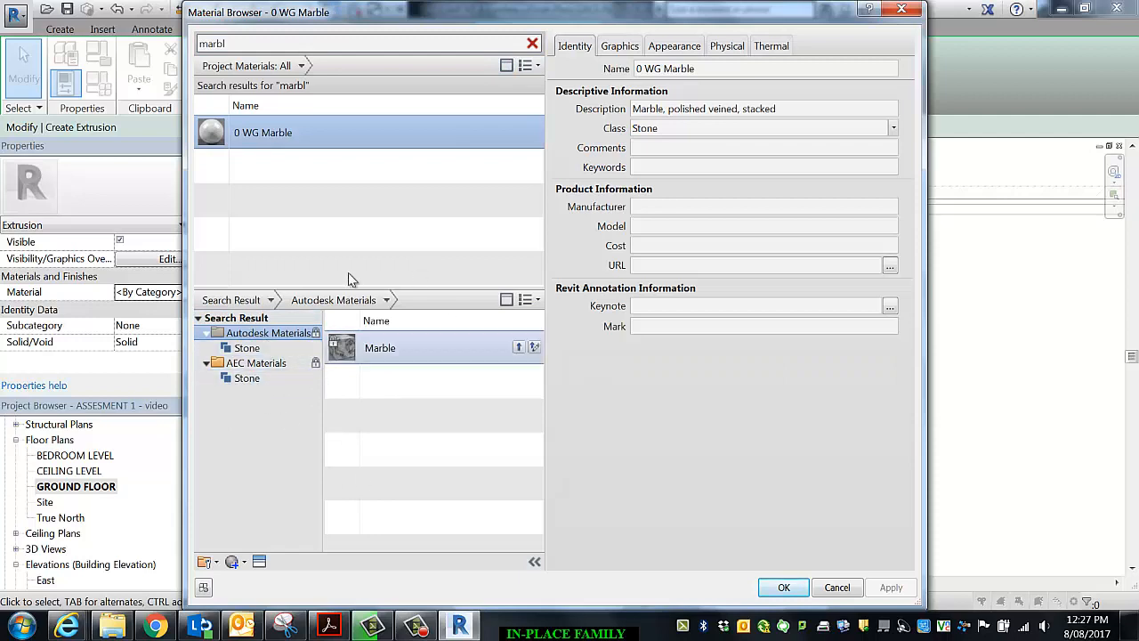
{"action": "left_click", "coordinate": [247, 349]}
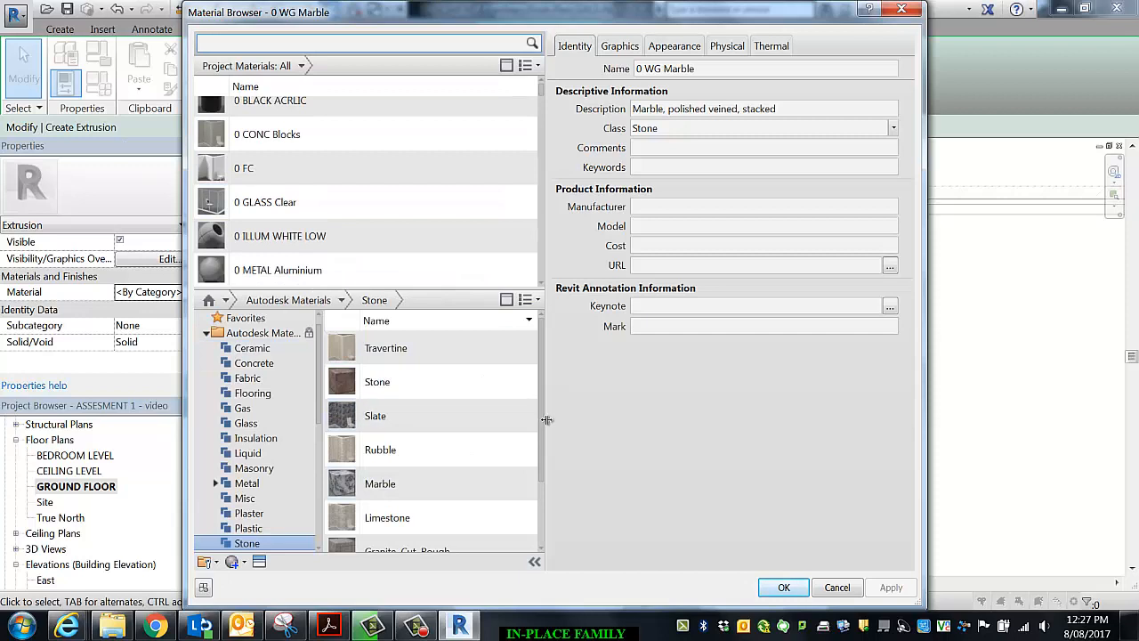
{"action": "left_click_drag", "start_coordinate": [544, 418], "coordinate": [656, 418]}
{"action": "left_click", "coordinate": [392, 348]}
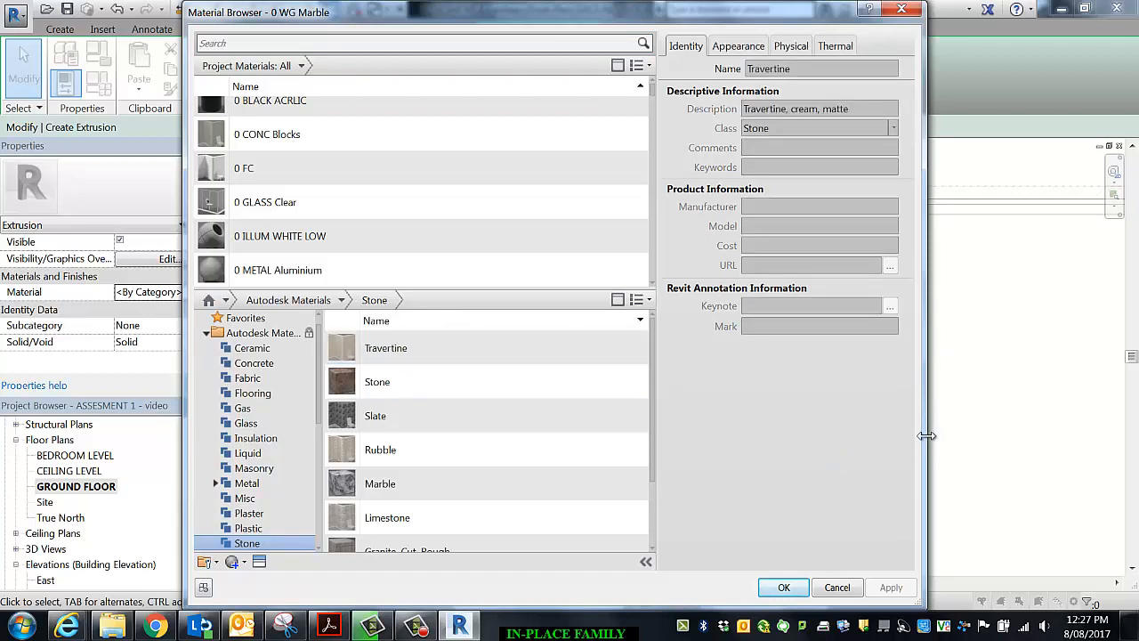
{"action": "left_click_drag", "start_coordinate": [927, 436], "coordinate": [1093, 436]}
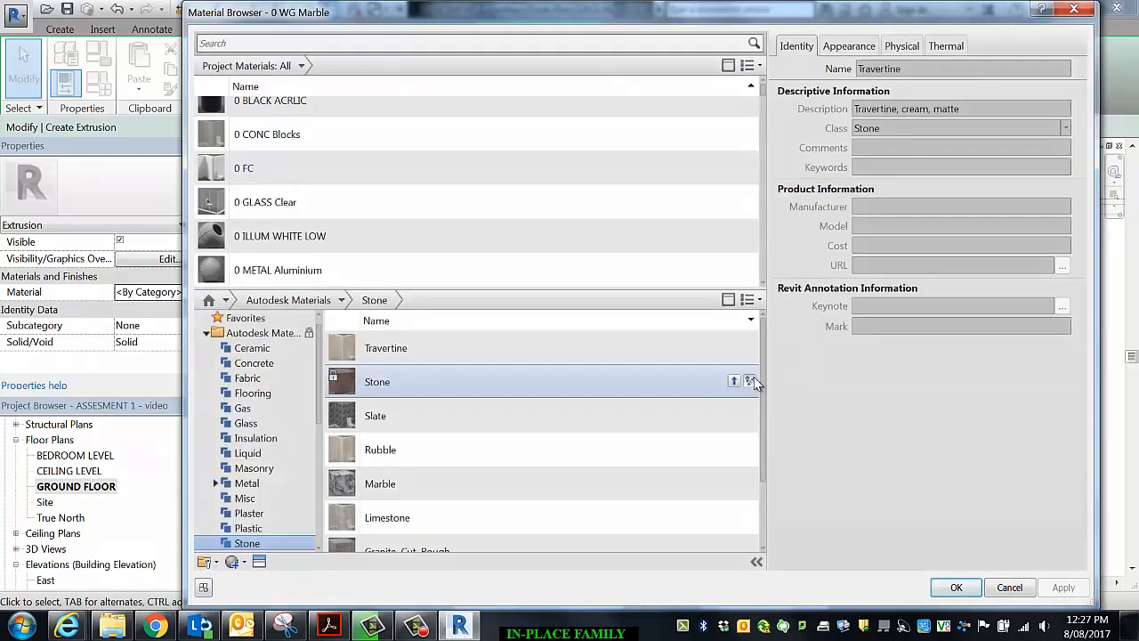
{"action": "left_click_drag", "start_coordinate": [764, 378], "coordinate": [583, 378]}
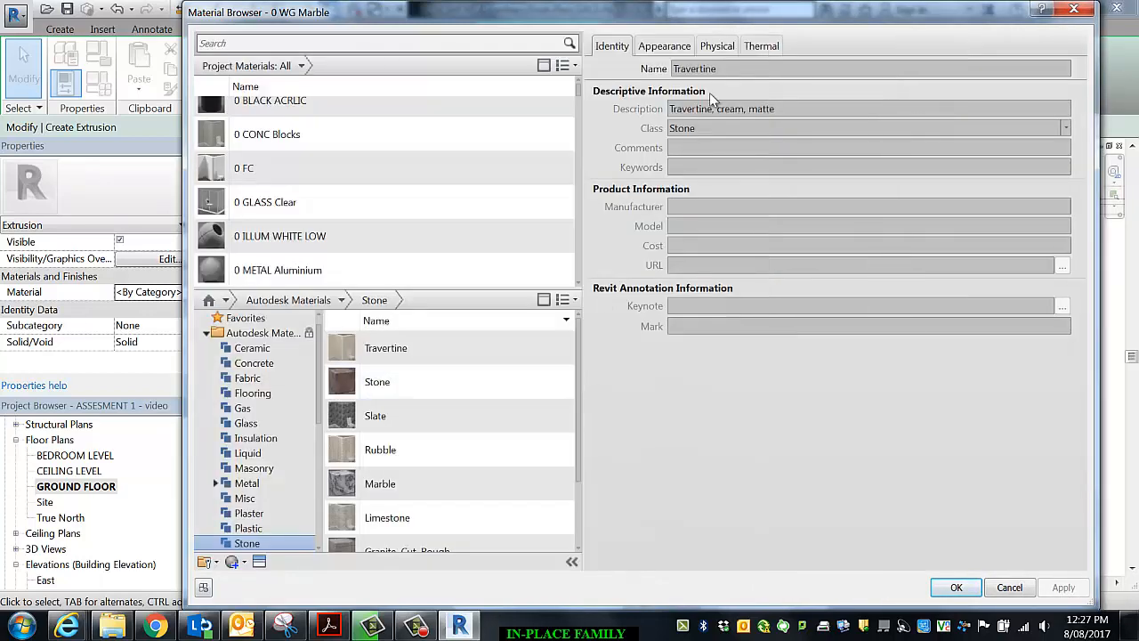
Examine Travertine's appearance in an enlarged preview and look through the other stone materials in the library
{"action": "left_click", "coordinate": [675, 45]}
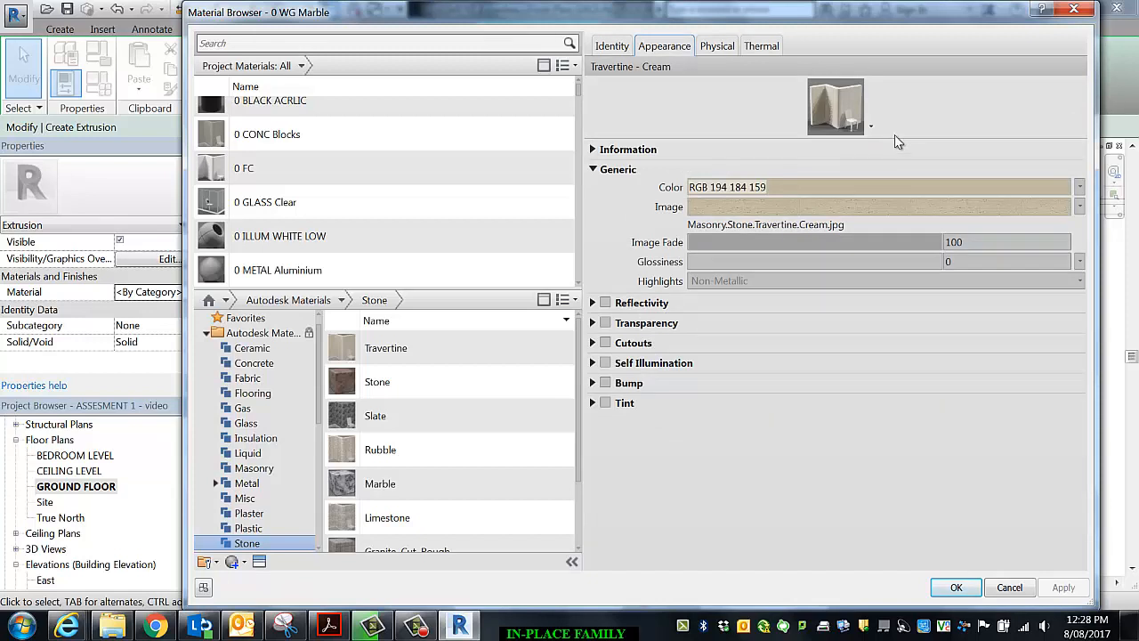
{"action": "left_click_drag", "start_coordinate": [896, 138], "coordinate": [926, 335]}
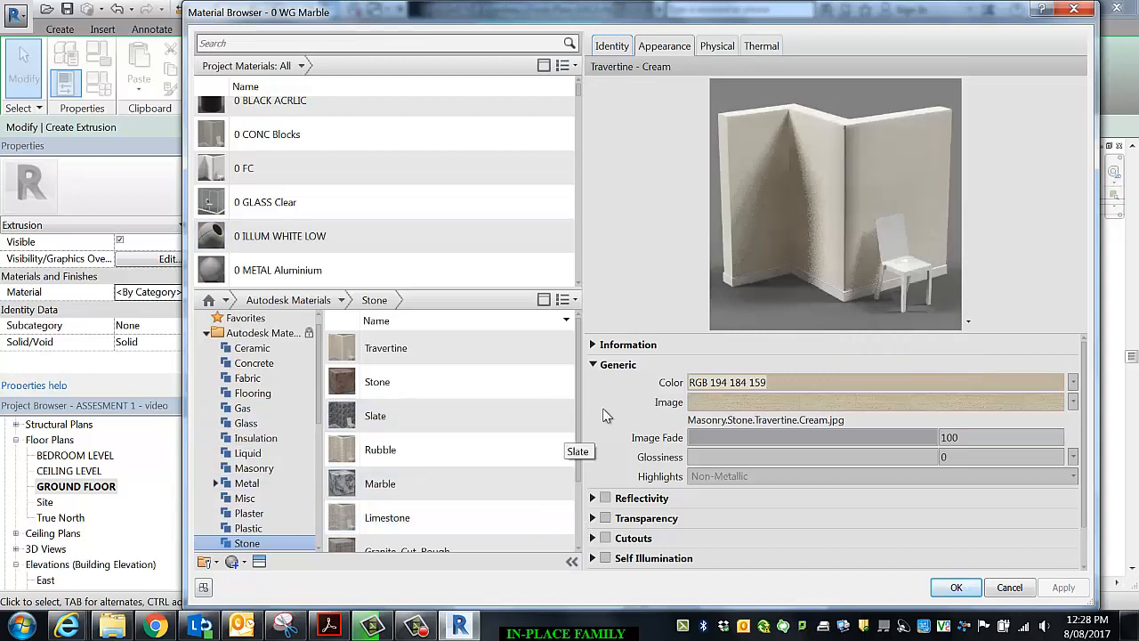
{"action": "scroll", "coordinate": [576, 422], "scroll_direction": "down", "scroll_amount": 3}
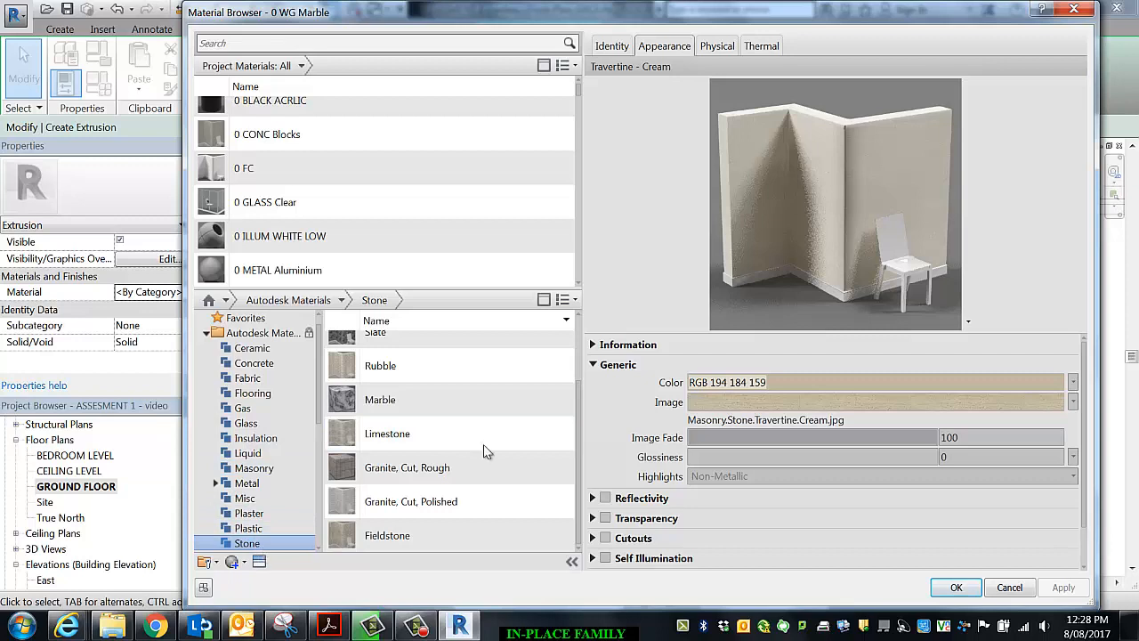
{"action": "scroll", "coordinate": [579, 397], "scroll_direction": "up", "scroll_amount": 1}
{"action": "scroll", "coordinate": [576, 397], "scroll_direction": "up", "scroll_amount": 3}
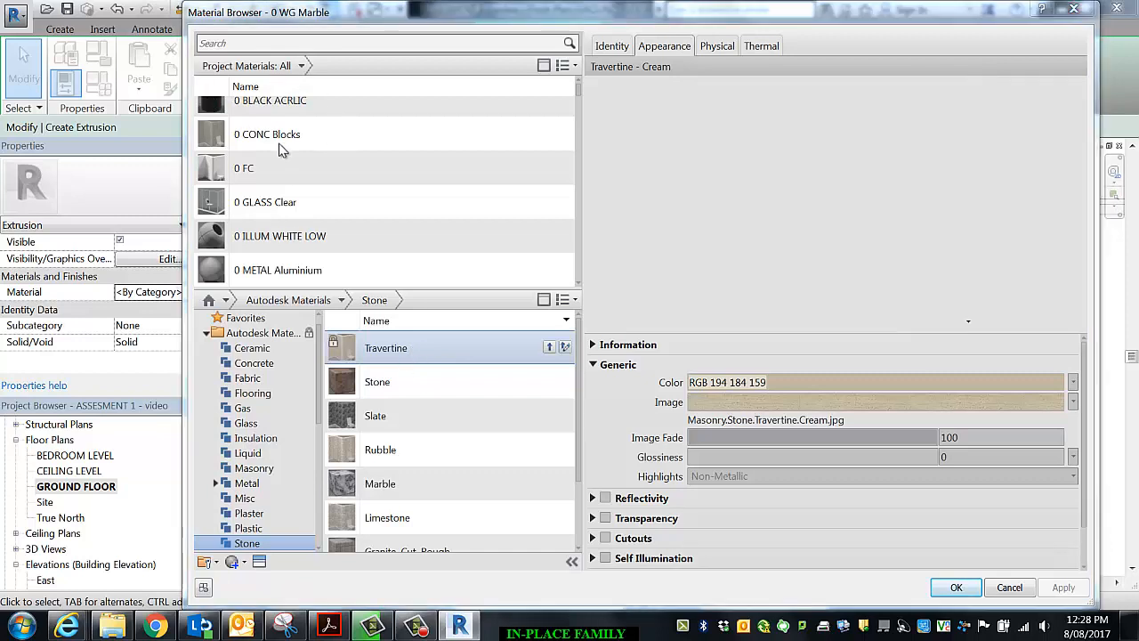
Add the library's Travertine to the project materials as 0 STONE TRAVERTINE and assign it to the bench extrusion
{"action": "left_click", "coordinate": [532, 335]}
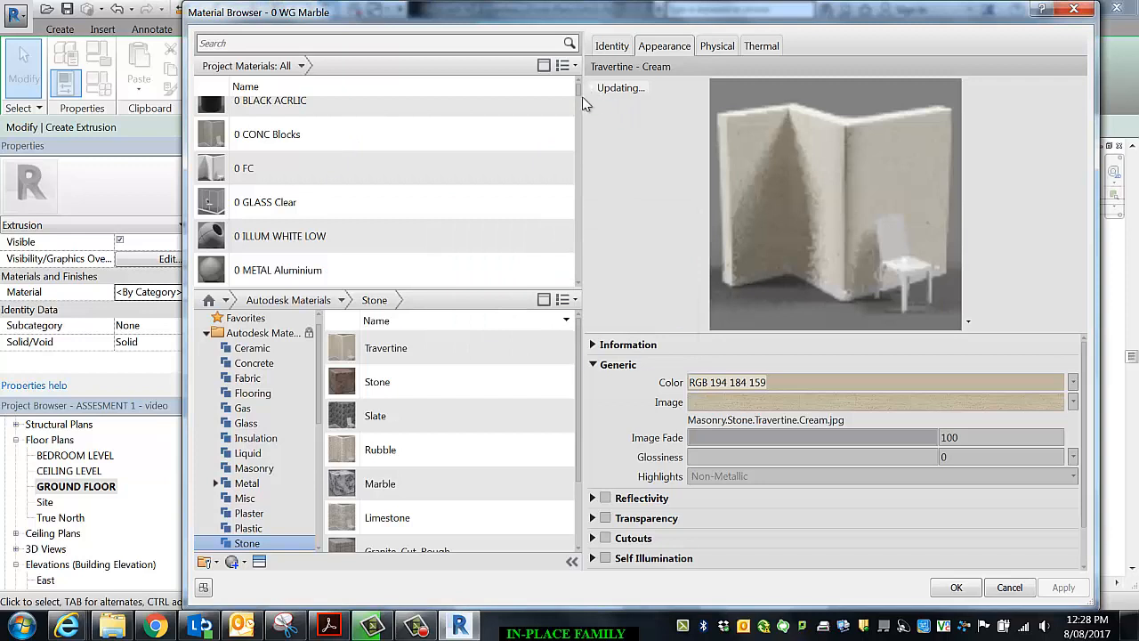
{"action": "left_click", "coordinate": [614, 46]}
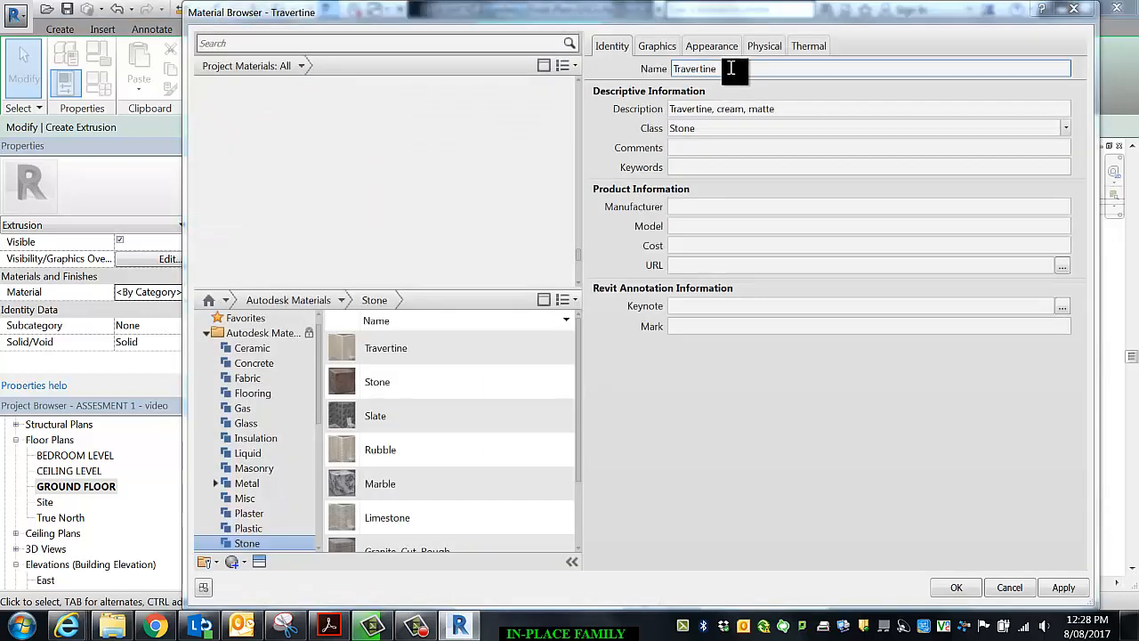
{"action": "double_click", "coordinate": [731, 69]}
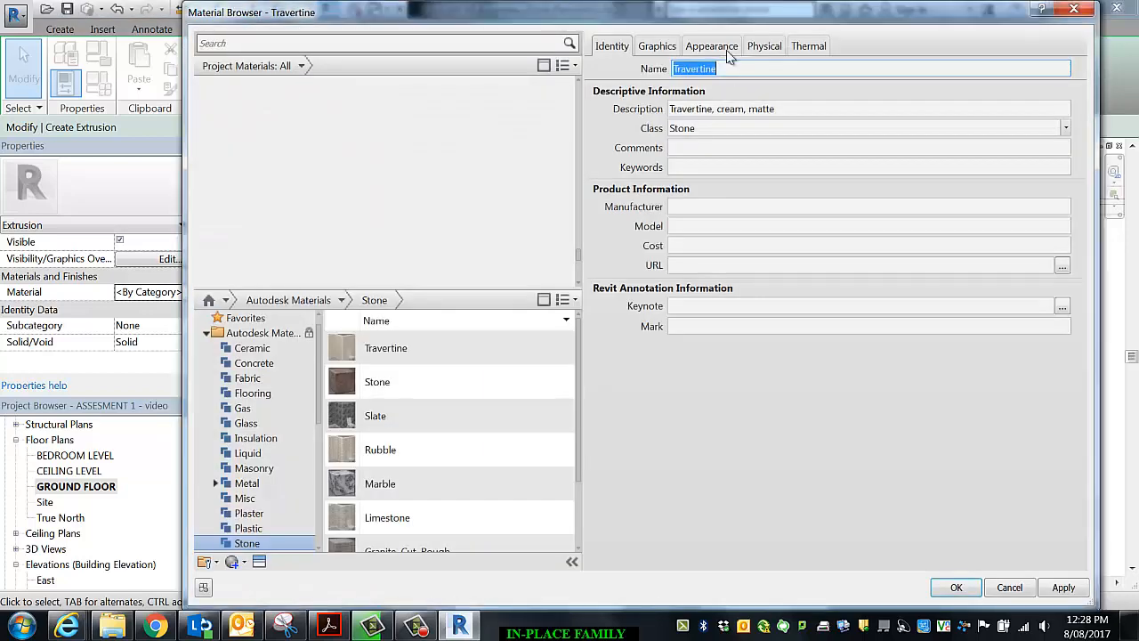
{"action": "type", "text": "0 "}
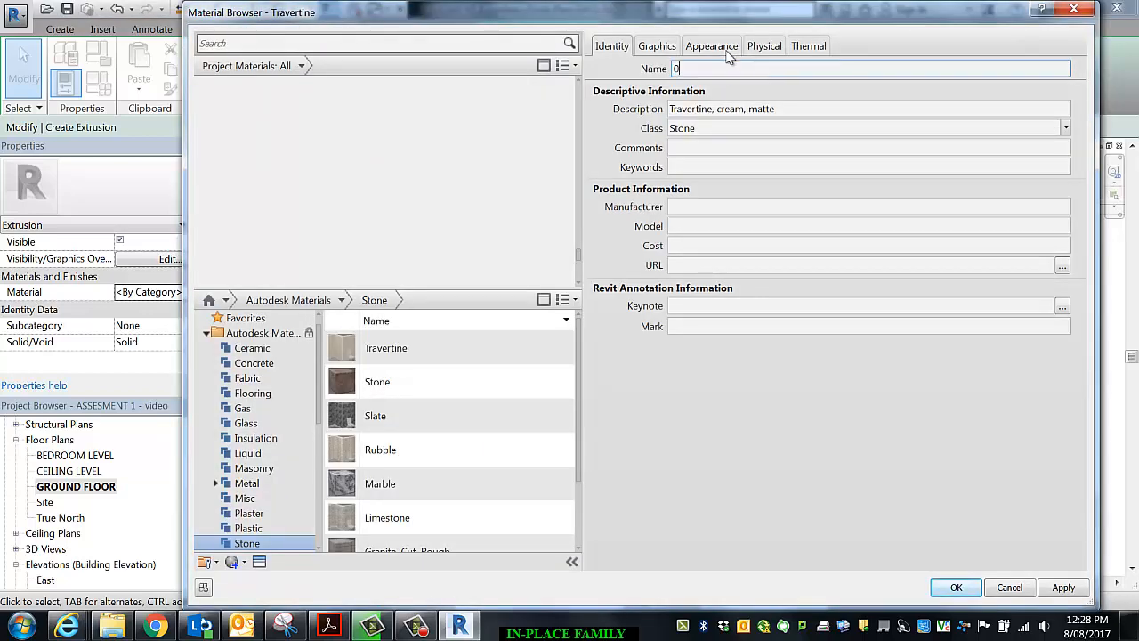
{"action": "type", "text": "TRAVERTINE"}
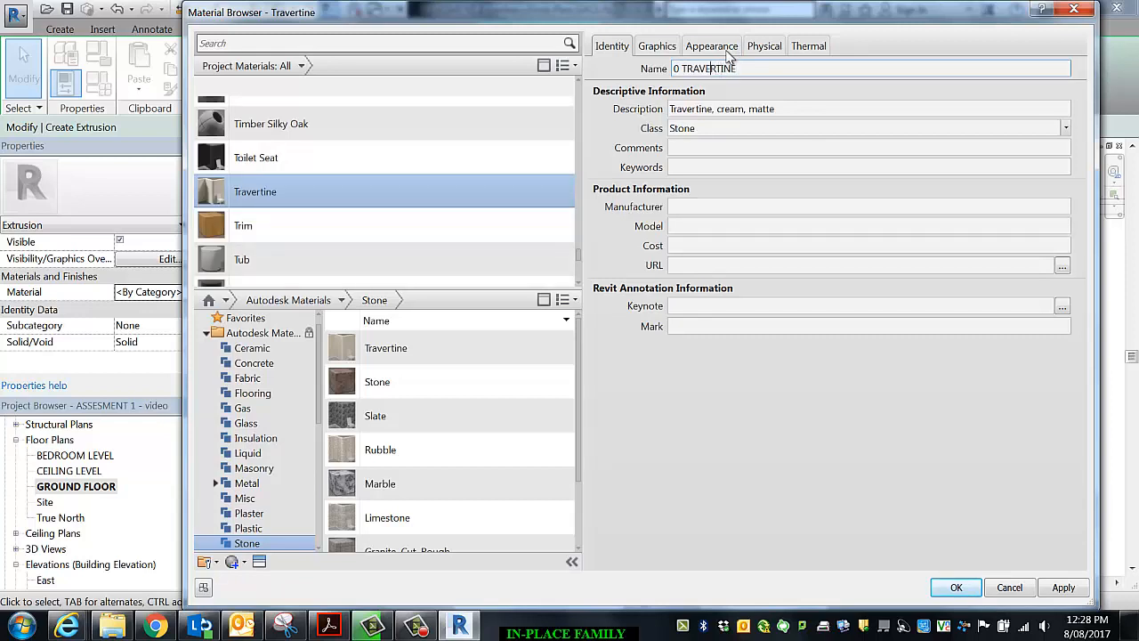
{"action": "type", "text": "STONE"}
{"action": "left_click", "coordinate": [956, 588]}
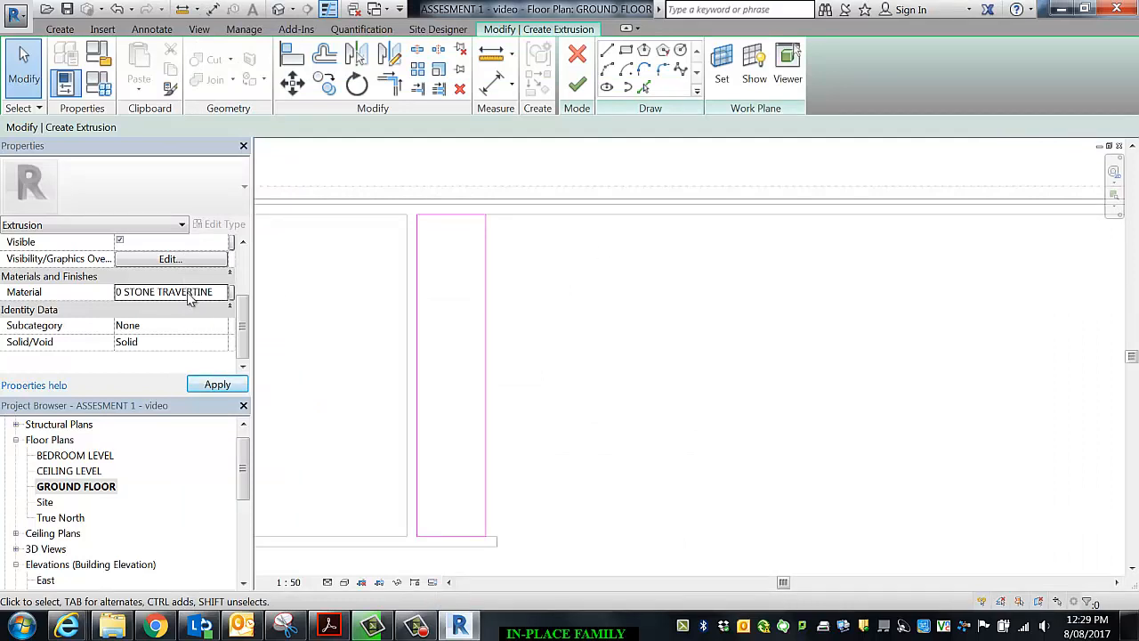
Finish the benchtop extrusion sketch and complete the in-place Casework model
{"action": "scroll", "coordinate": [245, 309], "scroll_direction": "up", "scroll_amount": 3}
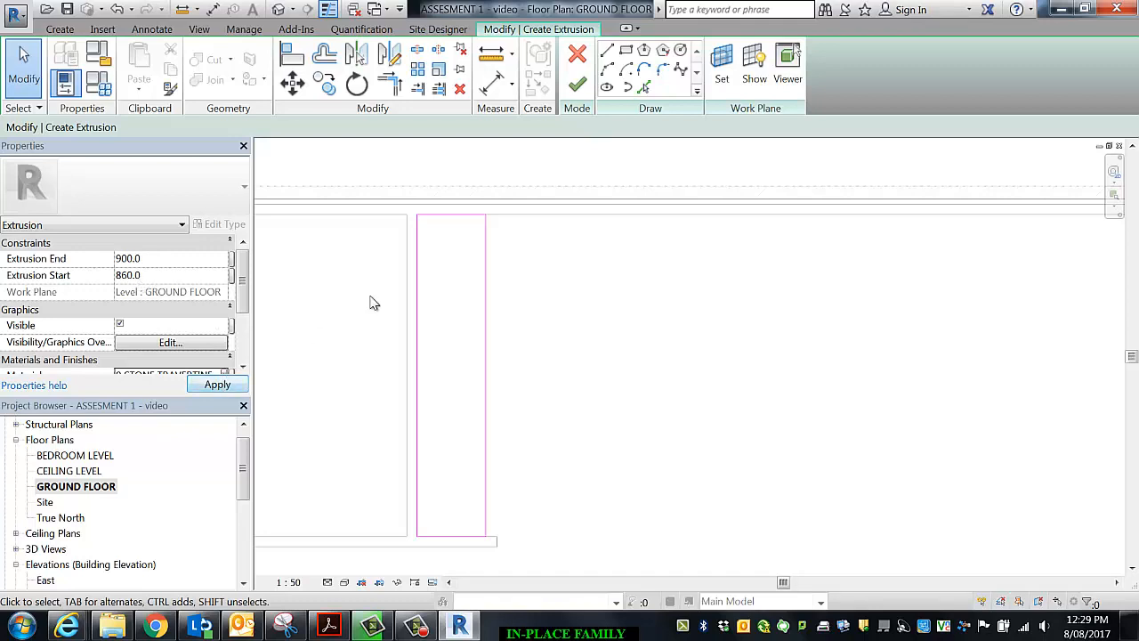
{"action": "left_click", "coordinate": [578, 86]}
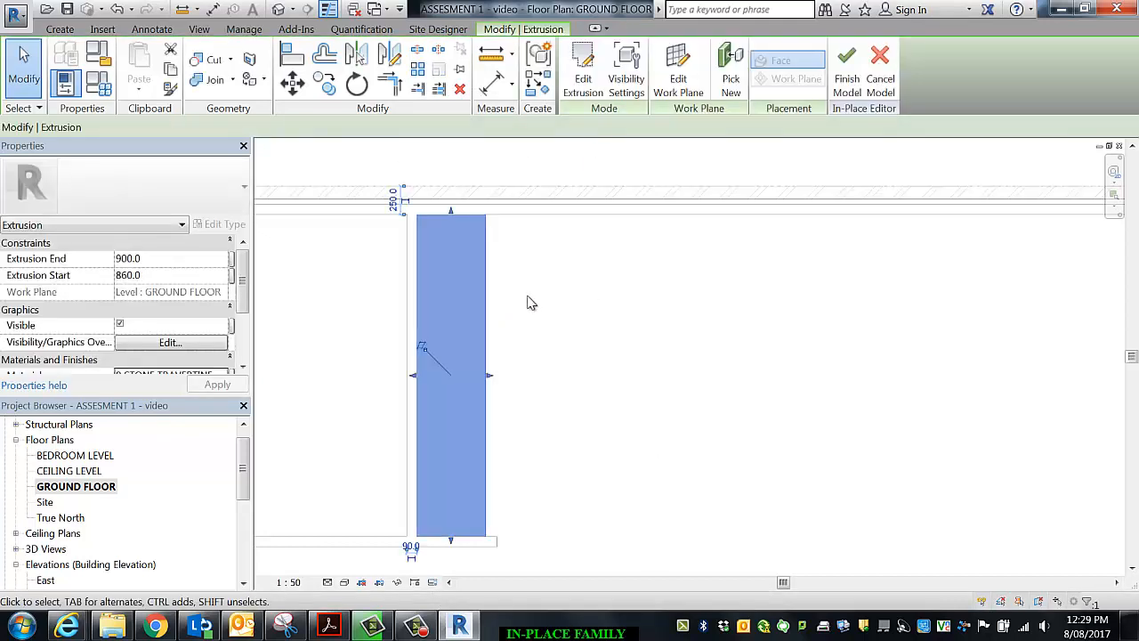
{"action": "left_click", "coordinate": [601, 377]}
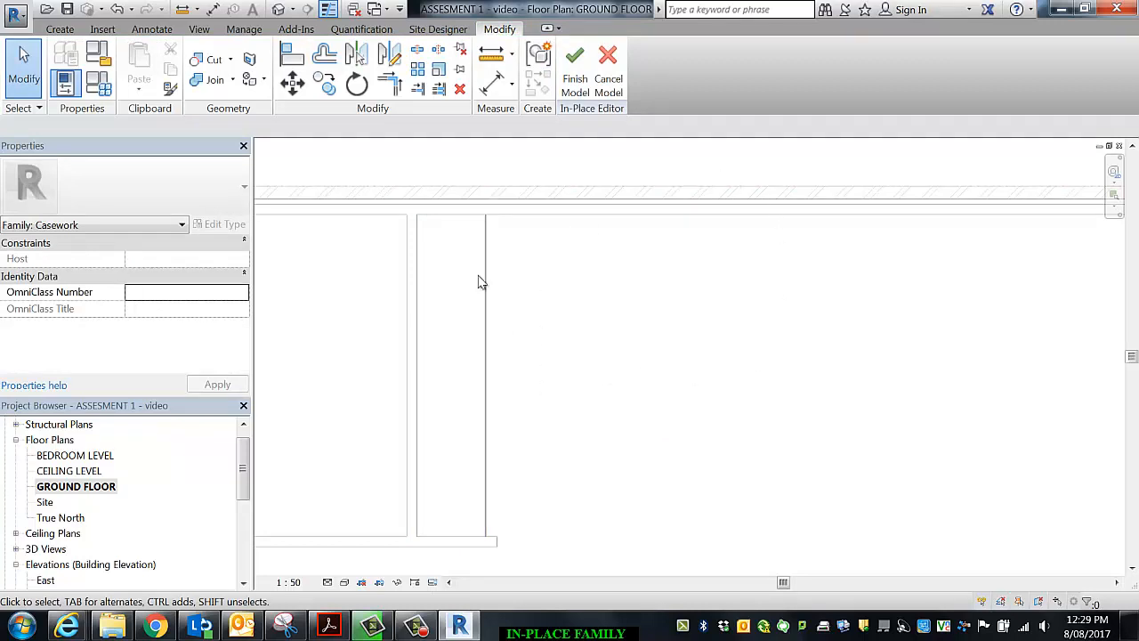
{"action": "left_click", "coordinate": [59, 28]}
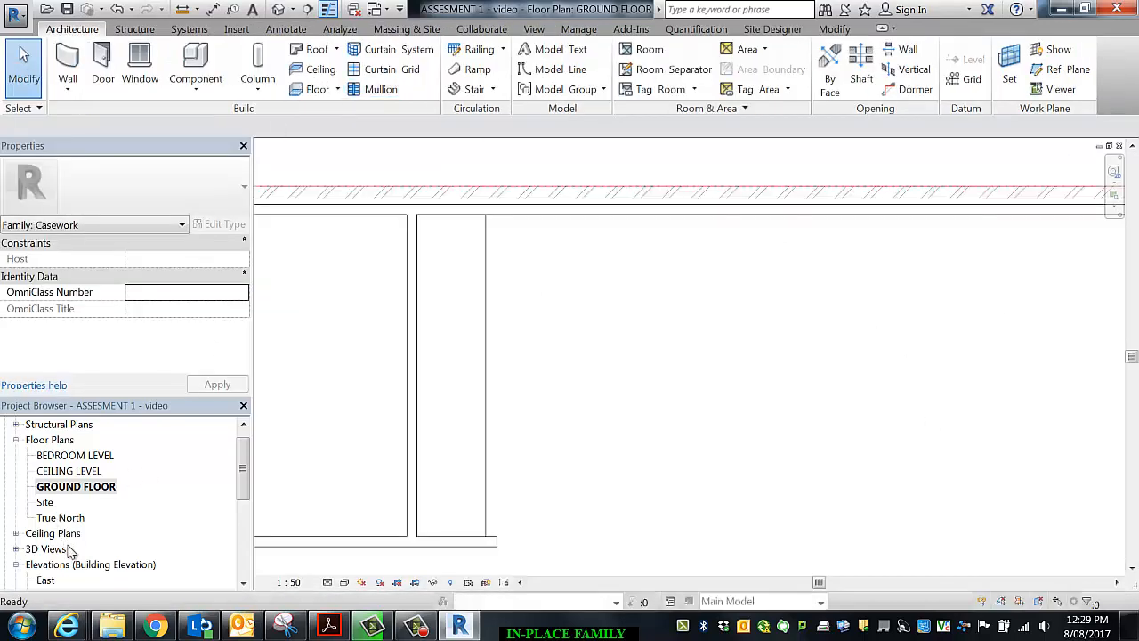
Open the {3D} view and examine the new bench between the walls up close, selecting it
{"action": "left_click", "coordinate": [16, 549]}
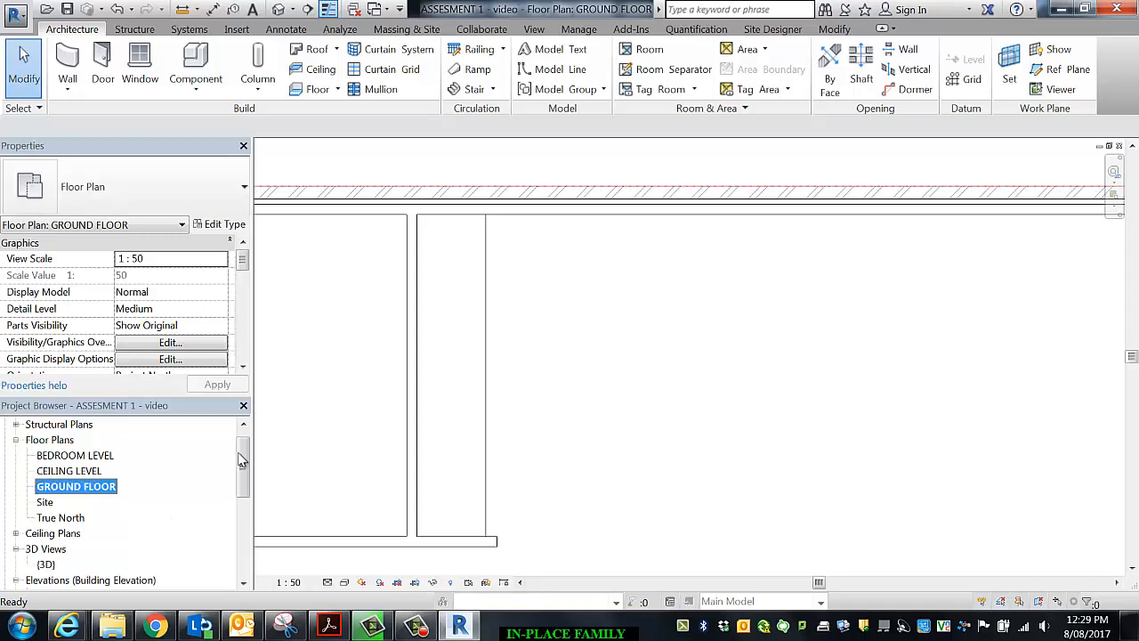
{"action": "left_click_drag", "start_coordinate": [241, 458], "coordinate": [242, 480]}
{"action": "left_click", "coordinate": [45, 502]}
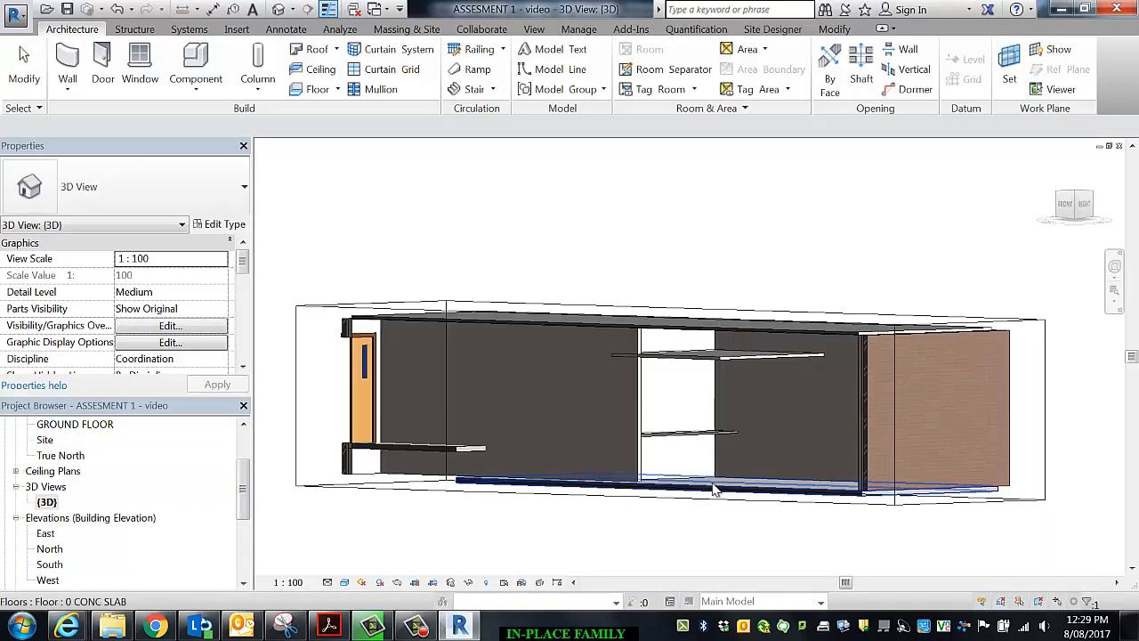
{"action": "middle_click_drag", "start_coordinate": [721, 503], "coordinate": [653, 455], "text": "shift"}
{"action": "scroll", "coordinate": [653, 456], "scroll_direction": "up", "scroll_amount": 5}
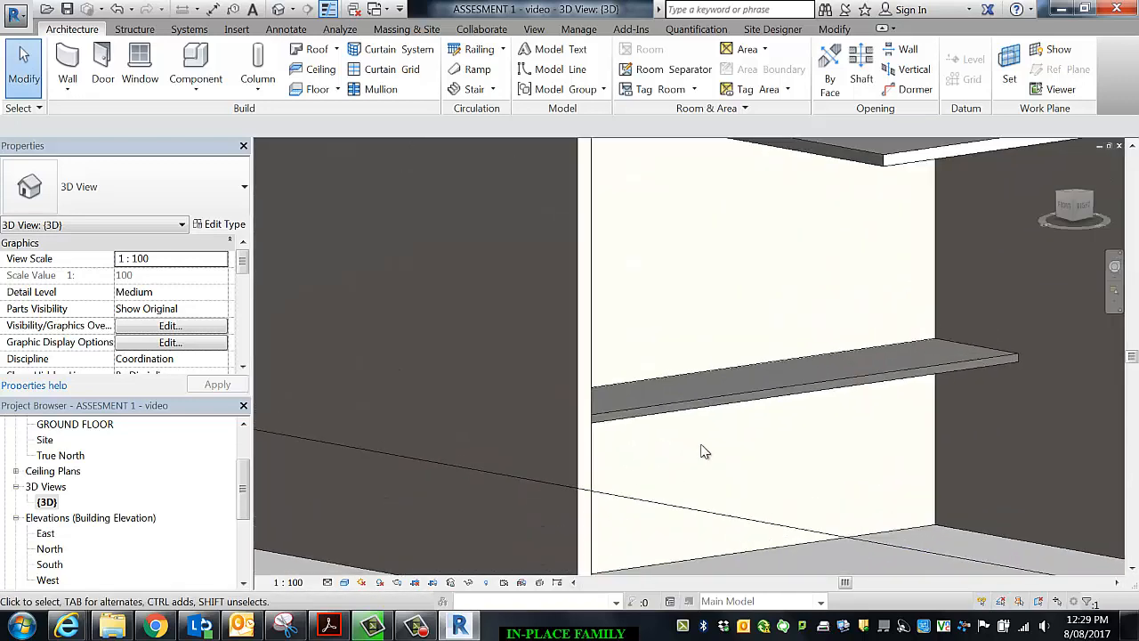
{"action": "scroll", "coordinate": [870, 506], "scroll_direction": "down", "scroll_amount": 2}
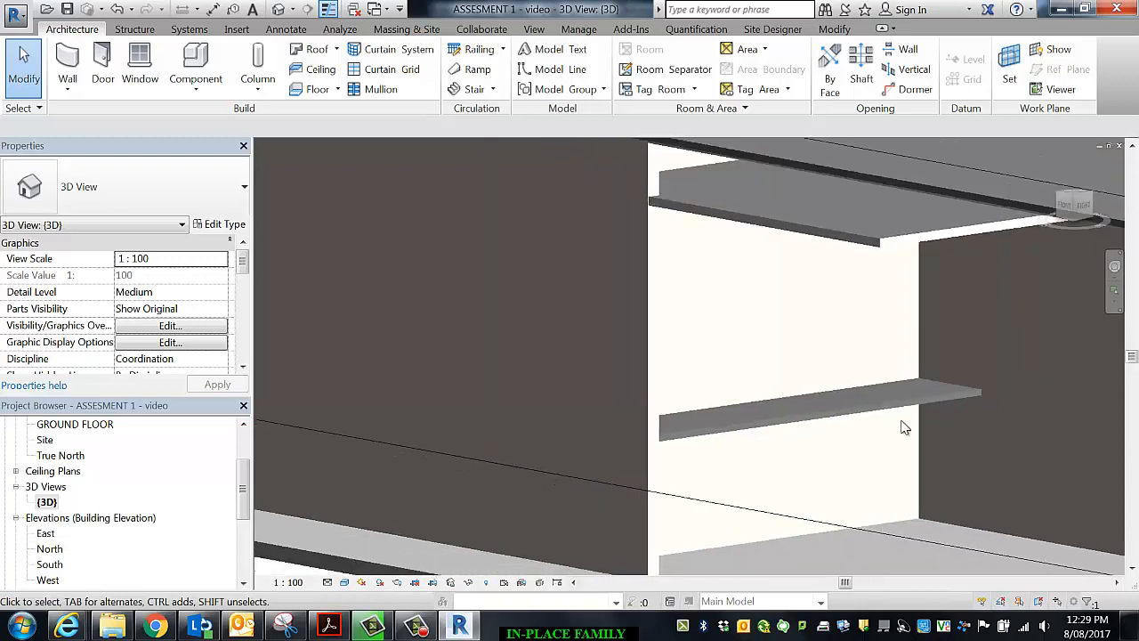
{"action": "left_click", "coordinate": [975, 393]}
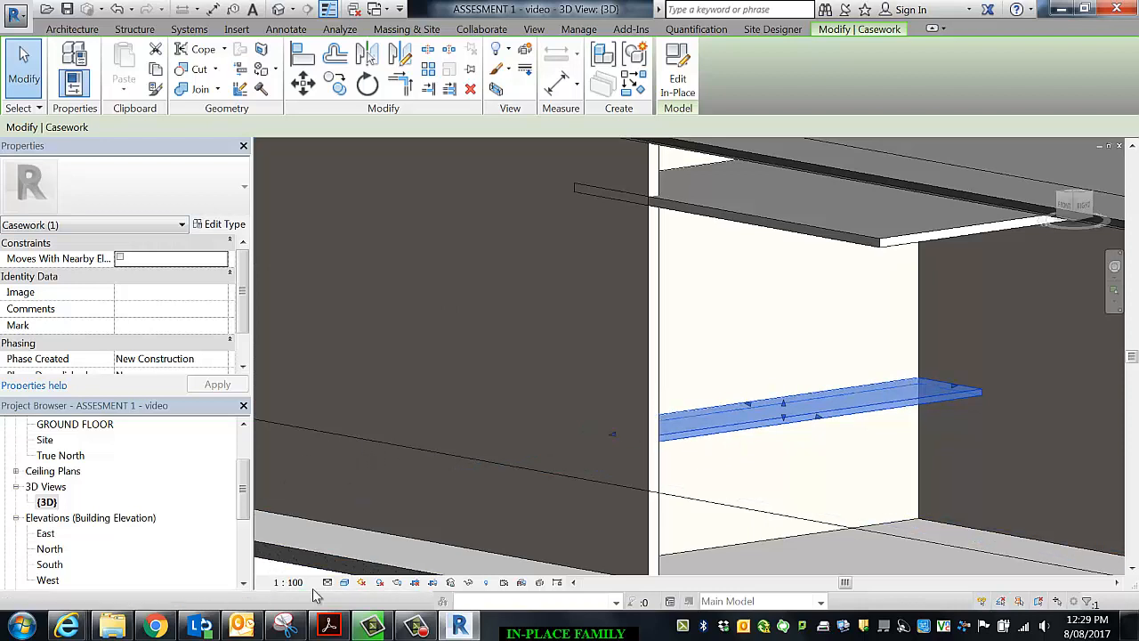
Set the 3D view's visual style to Realistic and inspect the travertine texture on the bench
{"action": "left_click", "coordinate": [345, 582]}
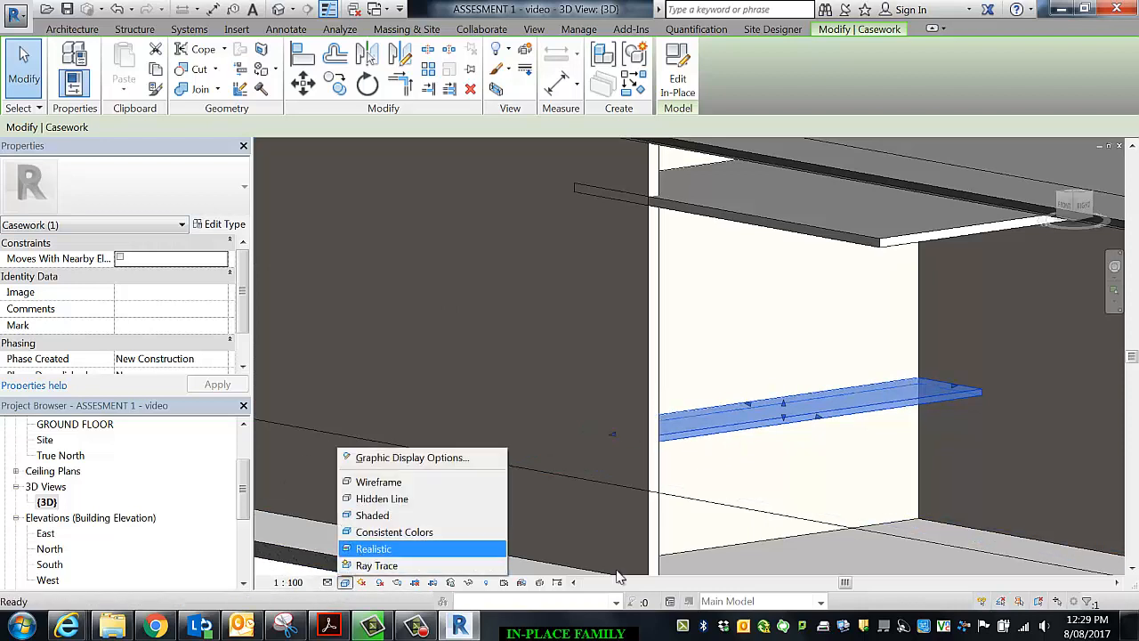
{"action": "left_click", "coordinate": [367, 548]}
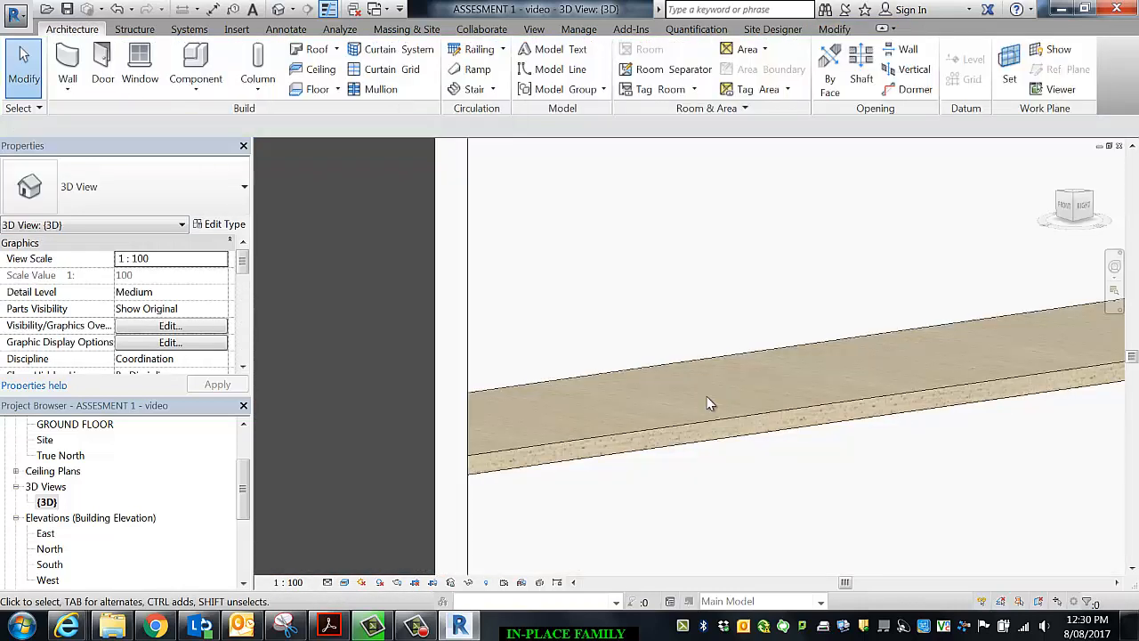
{"action": "scroll", "coordinate": [708, 403], "scroll_direction": "up", "scroll_amount": 3}
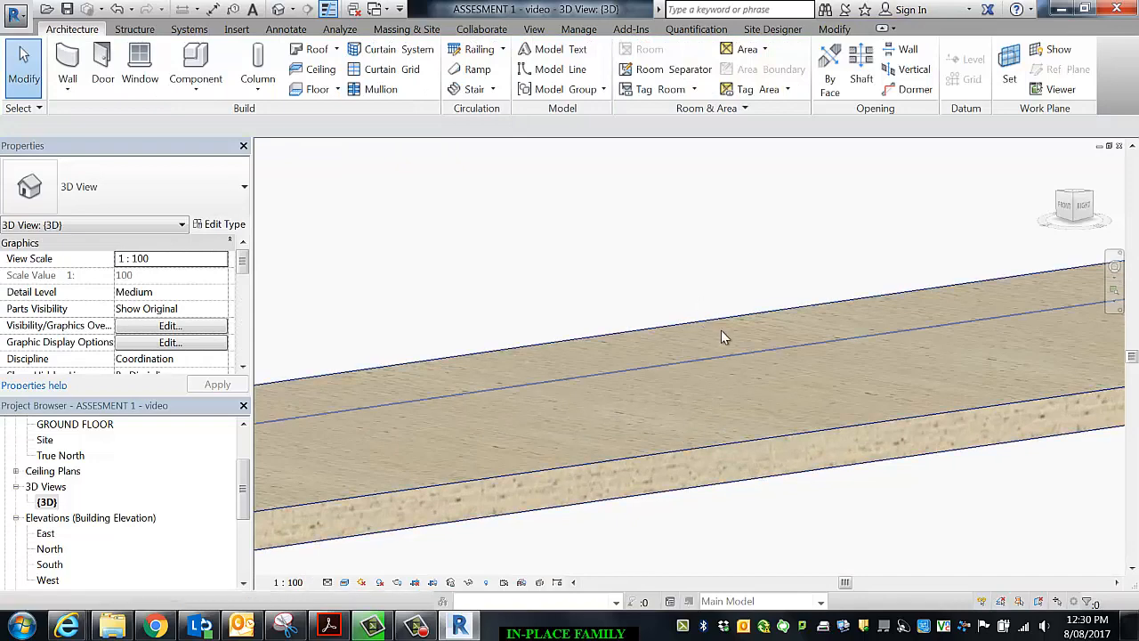
{"action": "scroll", "coordinate": [763, 418], "scroll_direction": "down", "scroll_amount": 4}
{"action": "scroll", "coordinate": [763, 418], "scroll_direction": "down", "scroll_amount": 3}
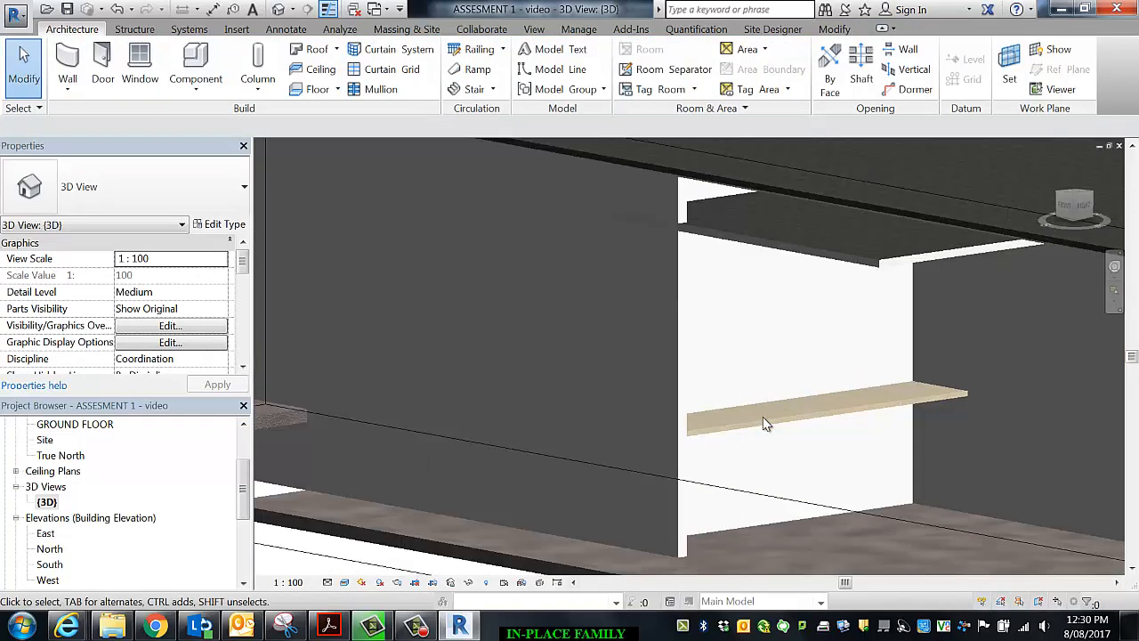